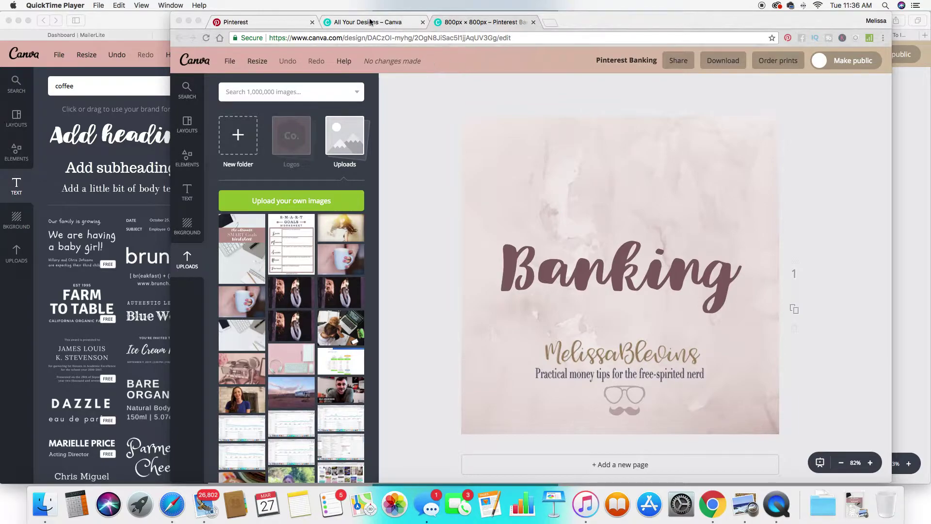
Bring up the Pinterest boards page and scroll through the existing board covers.
left_click(372, 22)
left_click(242, 22)
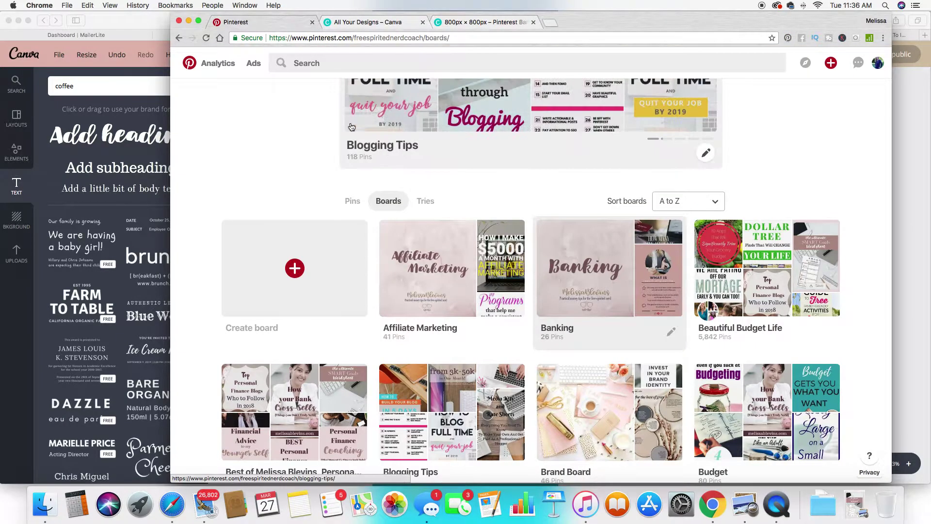
scroll(316, 140, "up", 4)
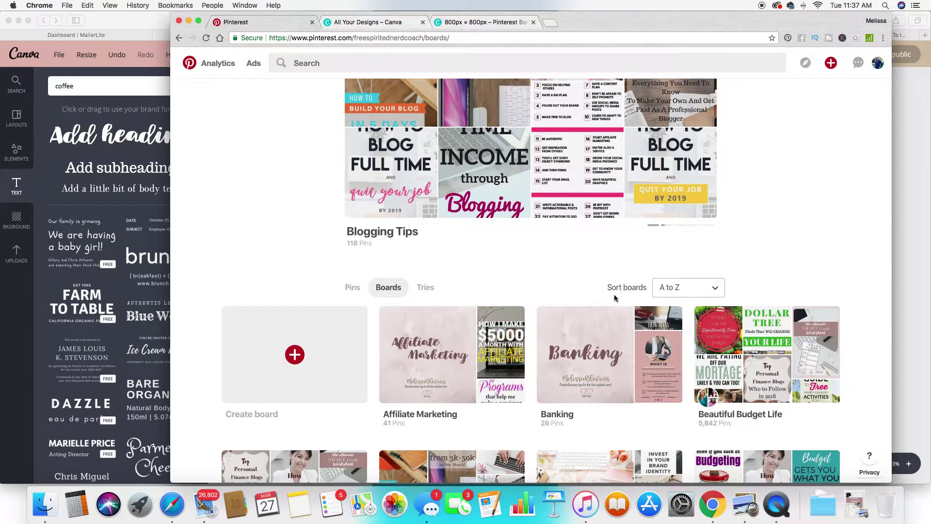
scroll(615, 298, "down", 5)
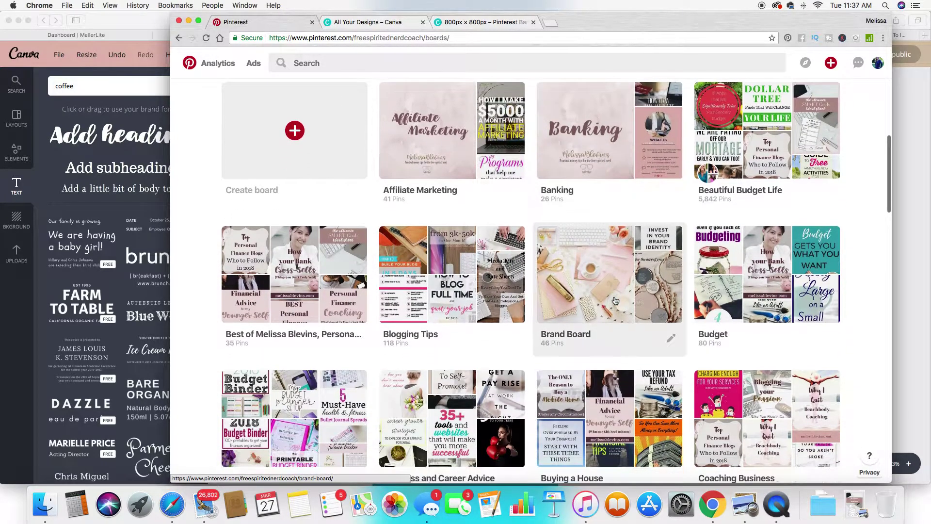
scroll(615, 300, "down", 2)
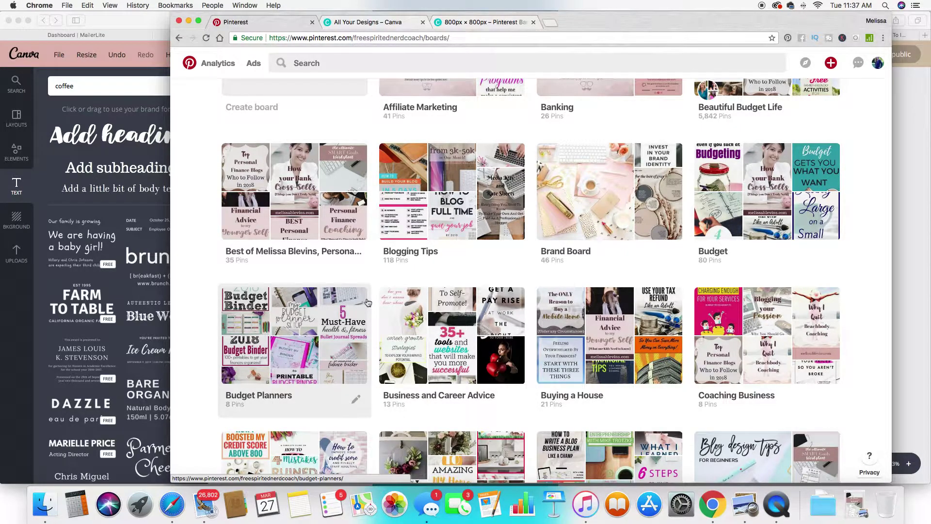
scroll(367, 302, "down", 3)
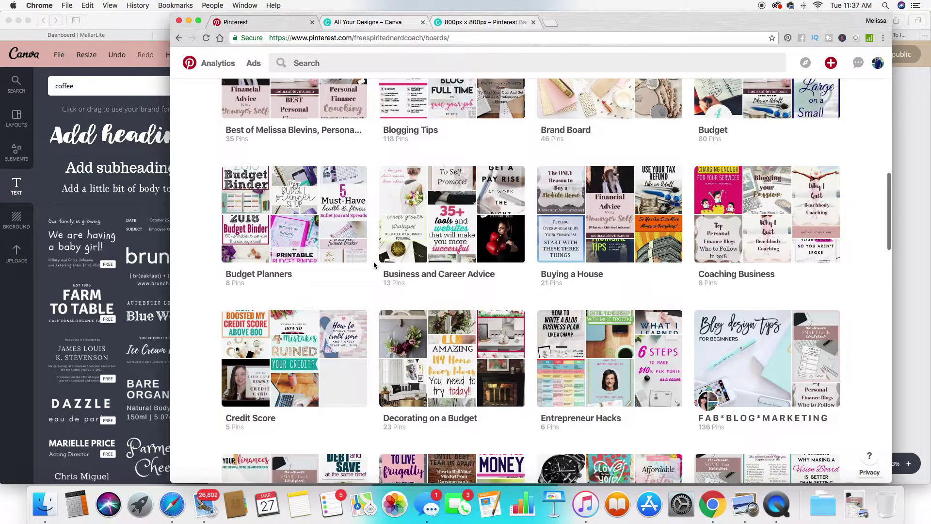
scroll(374, 264, "up", 7)
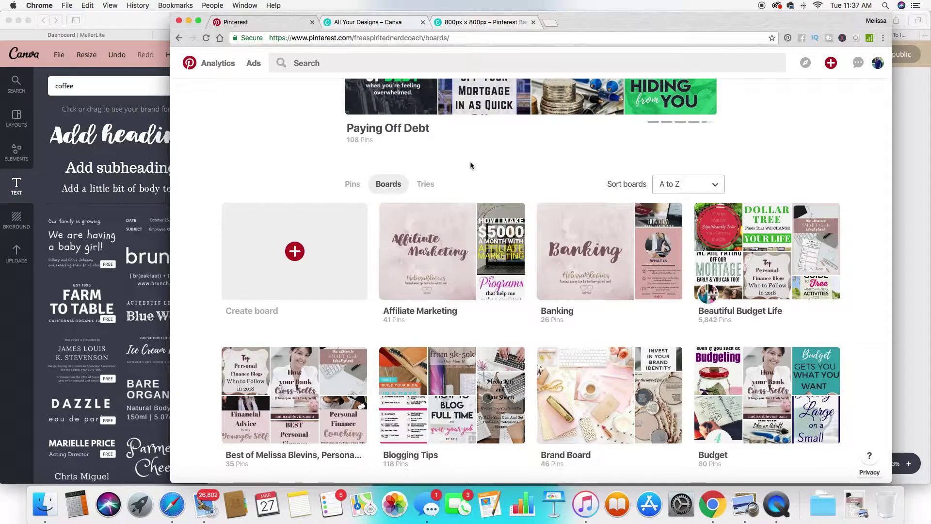
Switch back to the 800 × 800 px 'Pinterest Banking' design in Canva.
left_click(477, 23)
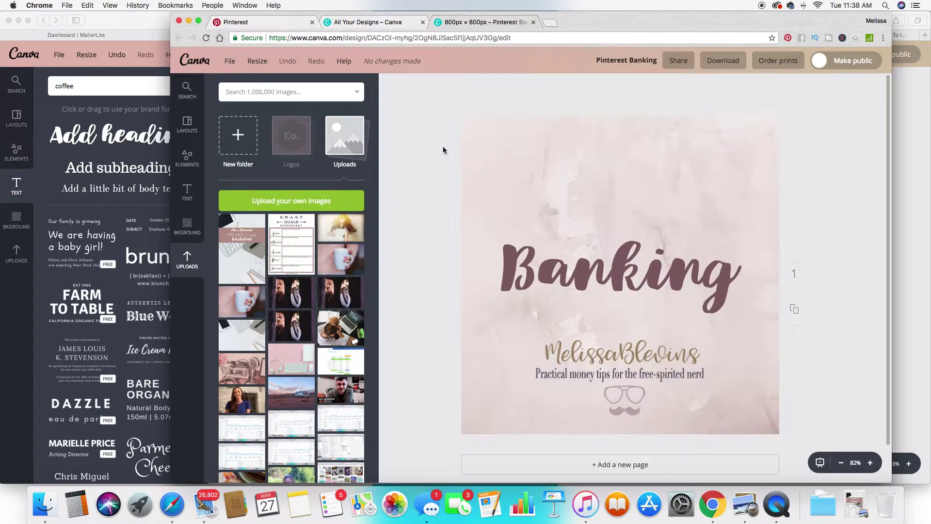
mouse_move(472, 158)
Create a new blank custom-size 800 × 800 px design in Canva.
left_click(137, 25)
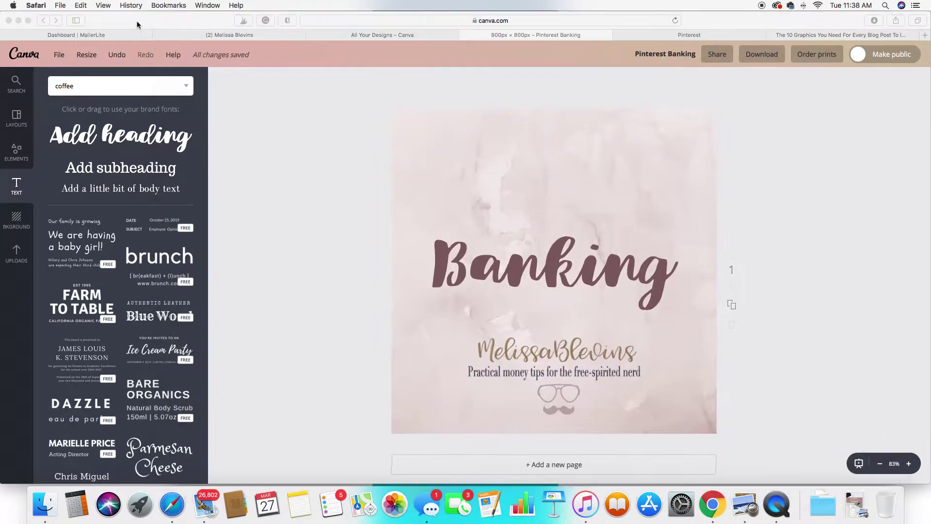
left_click(358, 35)
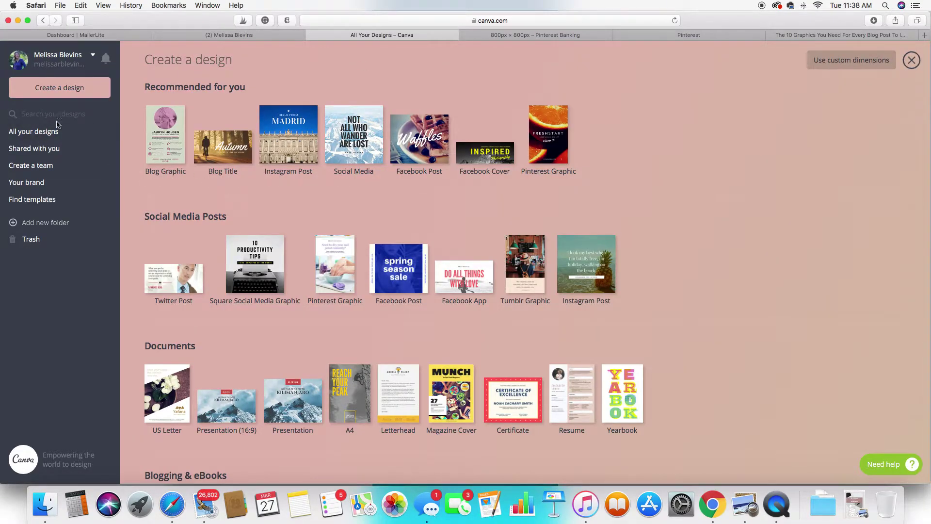
left_click(844, 65)
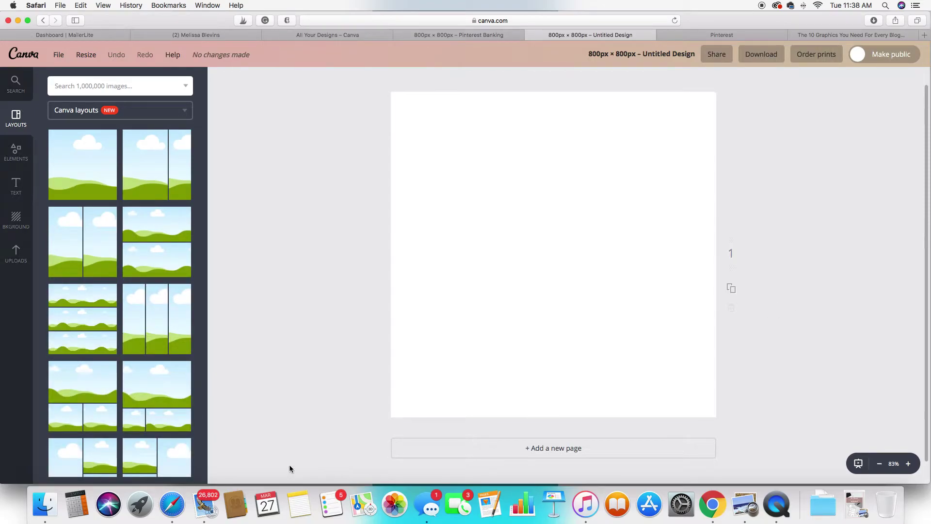
Return to the Banking design and scroll through the background texture library.
left_click(715, 510)
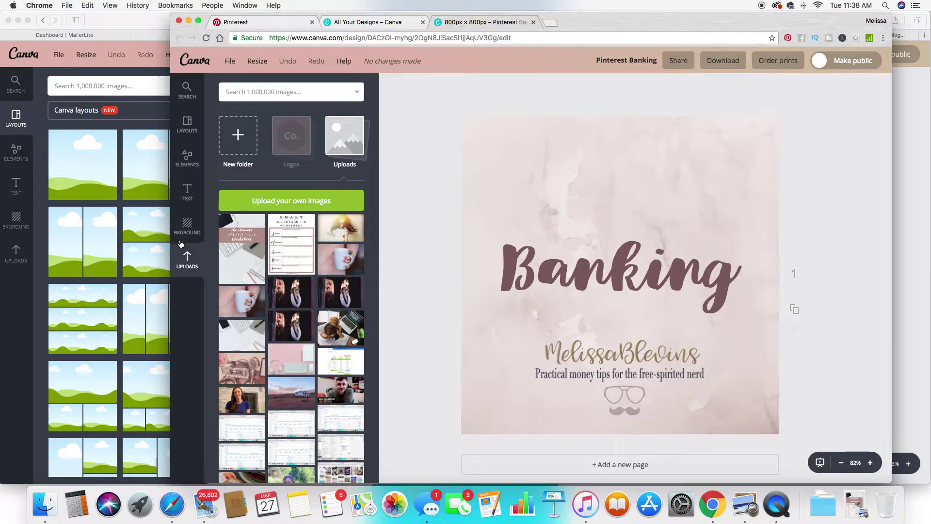
left_click(186, 226)
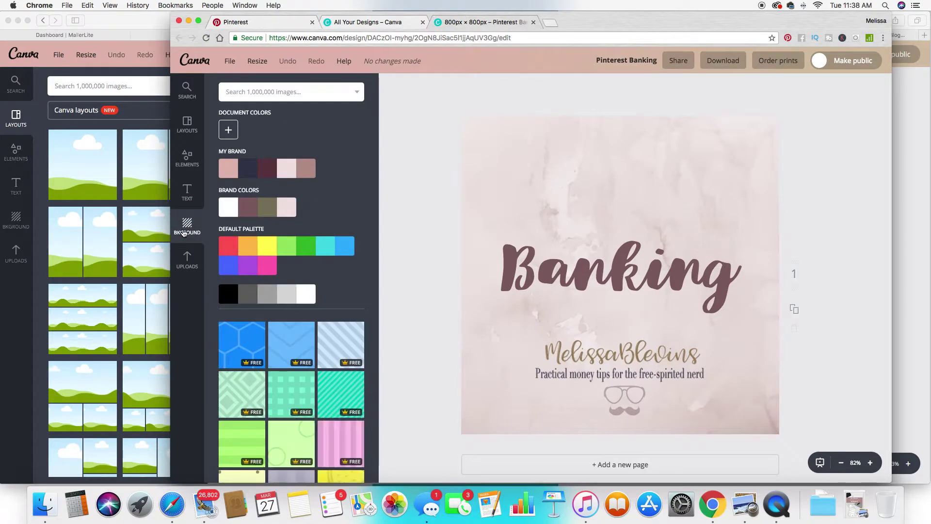
scroll(272, 271, "down", 10)
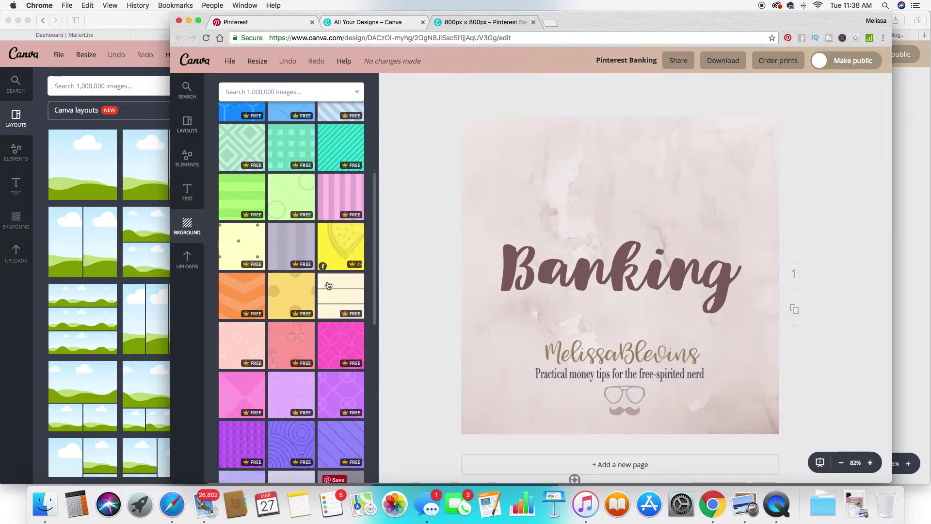
scroll(329, 286, "down", 10)
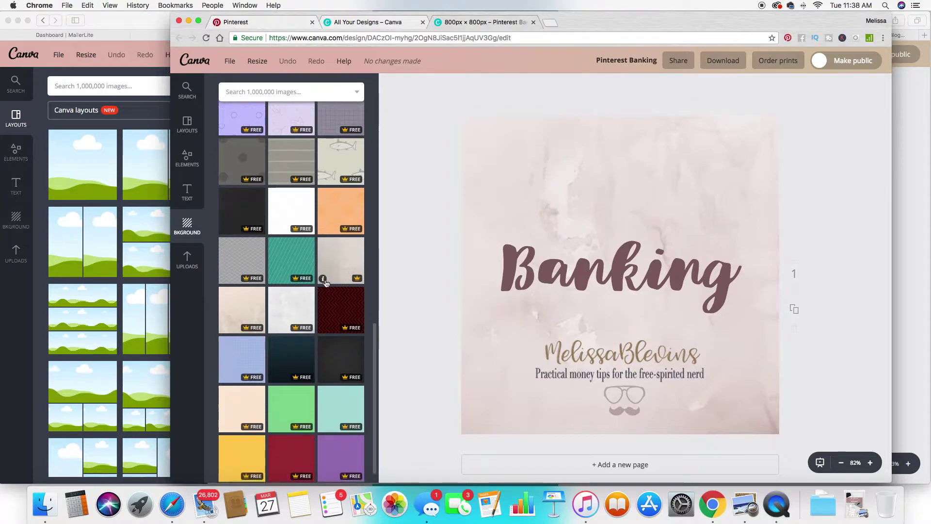
scroll(325, 283, "down", 8)
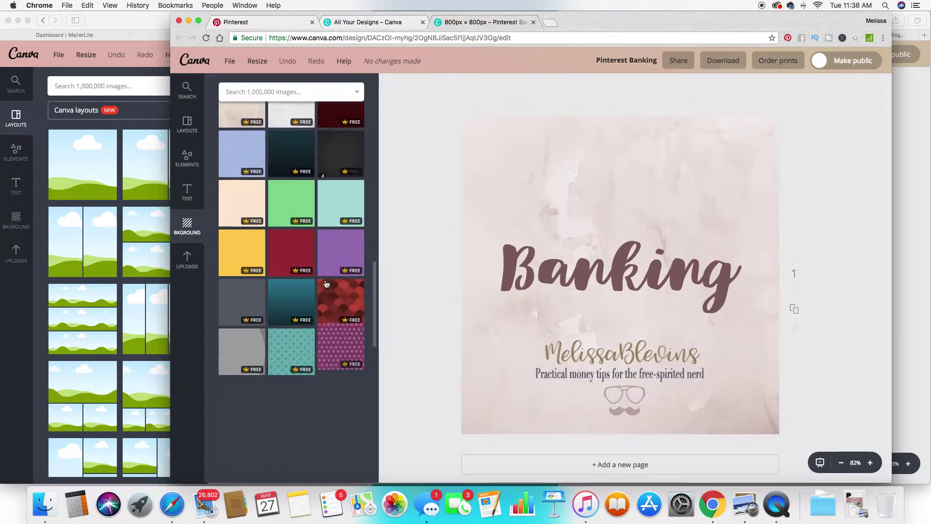
scroll(326, 284, "down", 6)
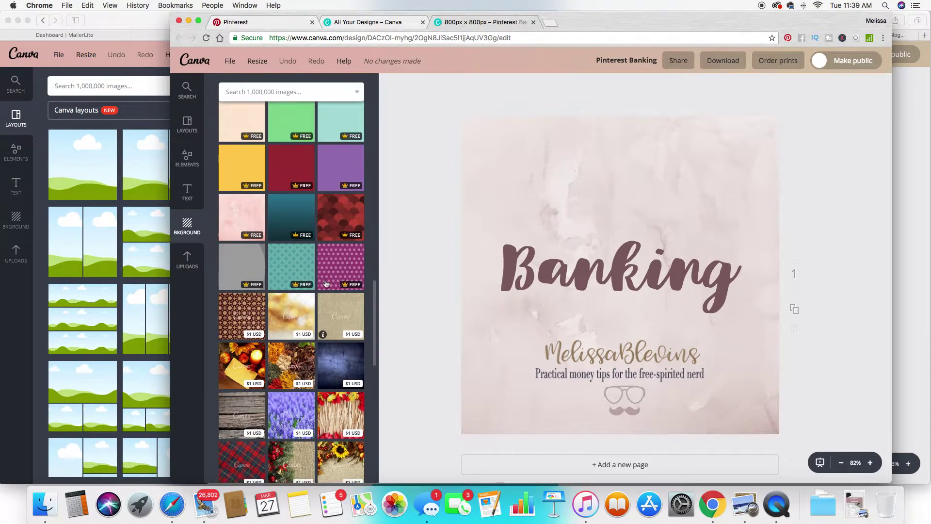
scroll(326, 284, "up", 10)
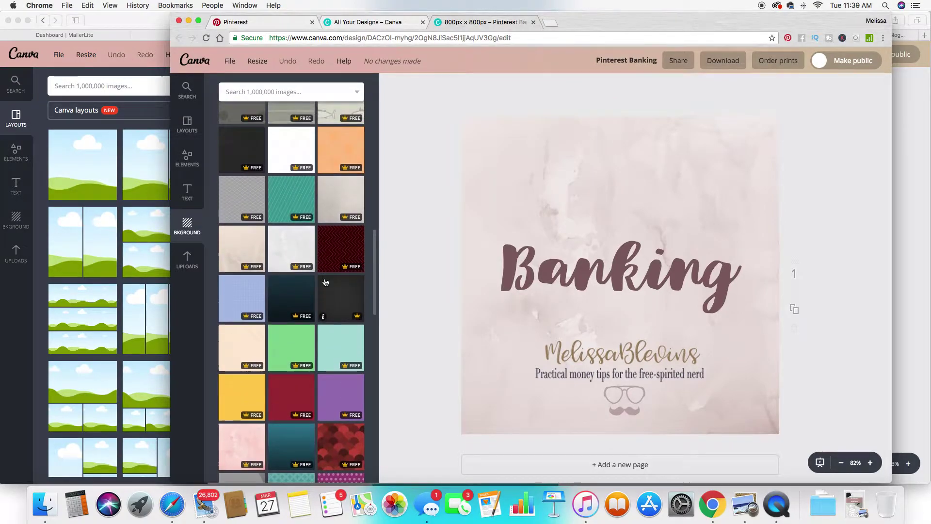
scroll(276, 247, "up", 2)
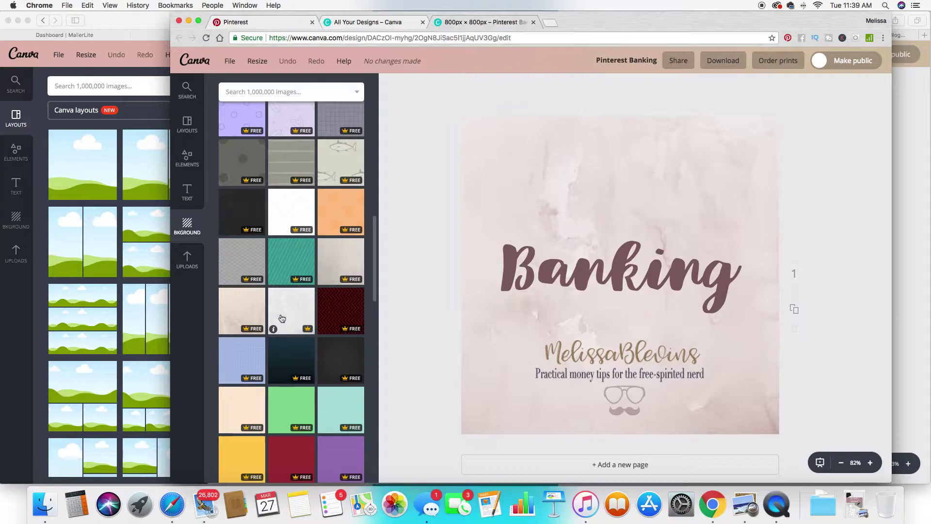
scroll(334, 255, "up", 3)
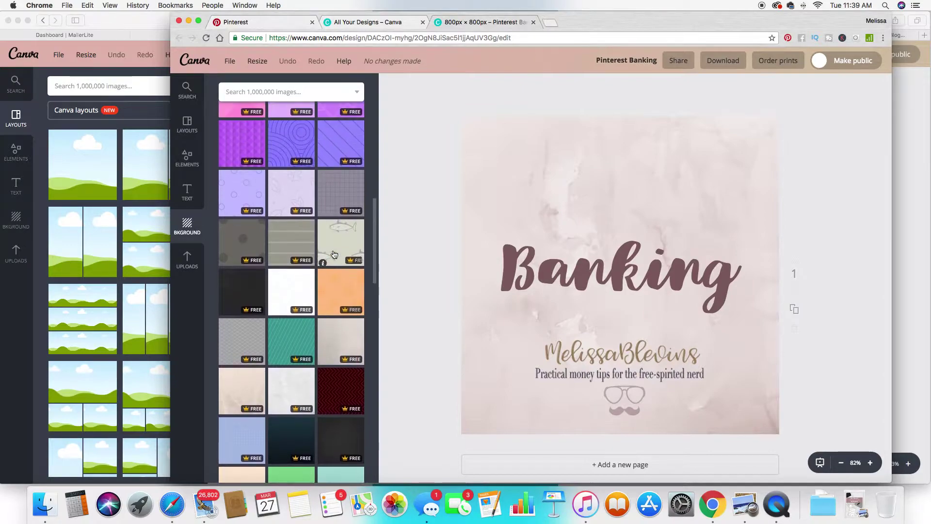
scroll(334, 255, "down", 3)
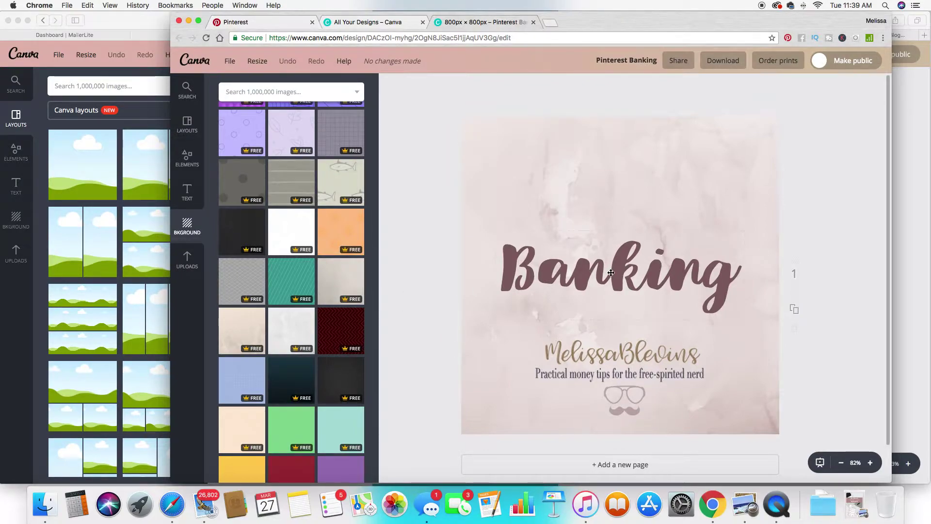
Check the Banking heading's colour options unchanged, then select the word 'Banking' for rewriting.
left_click(610, 273)
left_click(187, 192)
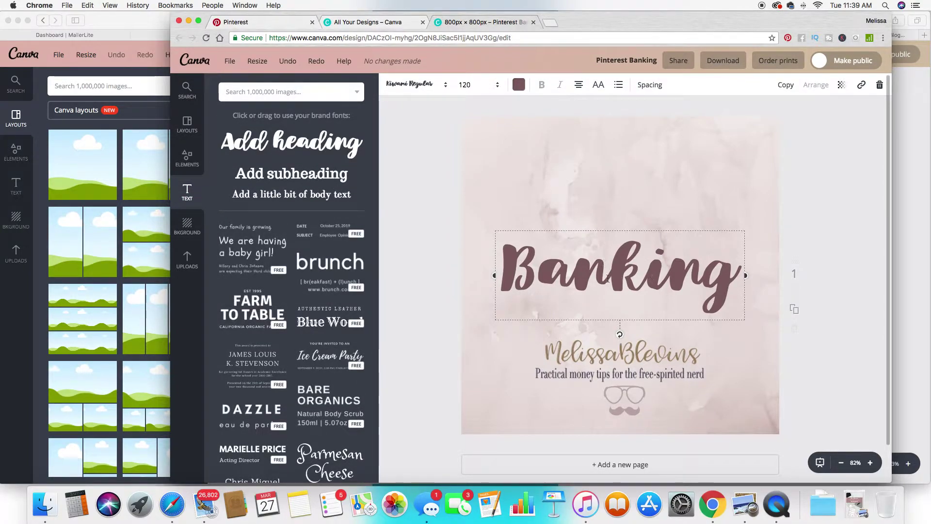
left_click(519, 84)
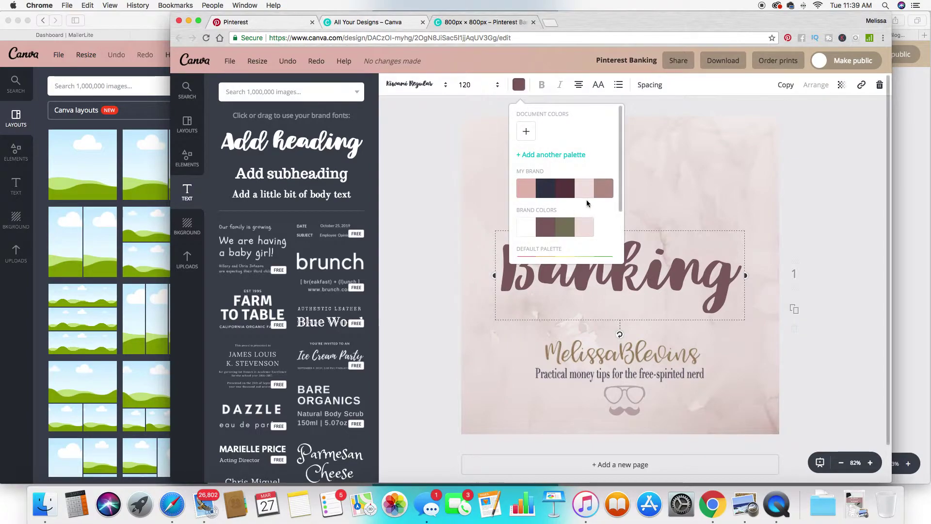
left_click(518, 85)
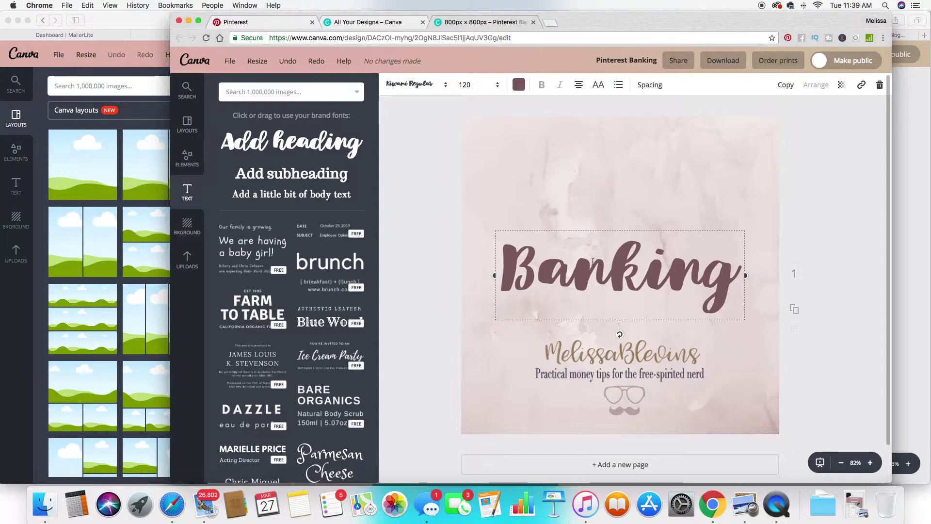
left_click(453, 302)
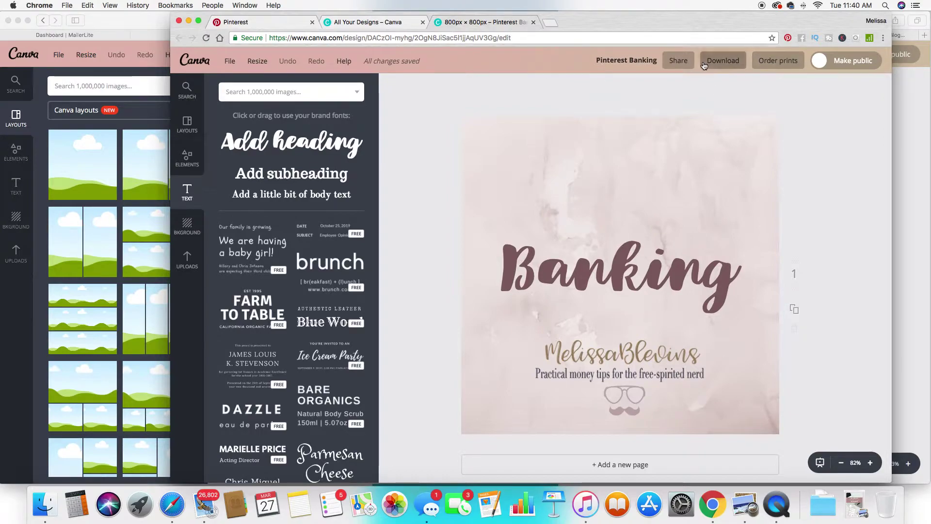
left_click(618, 275)
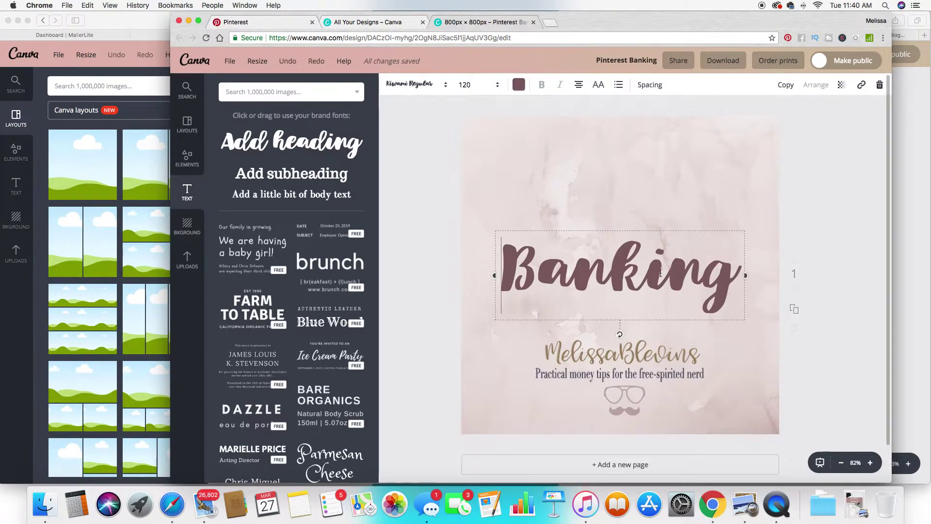
double_click(630, 275)
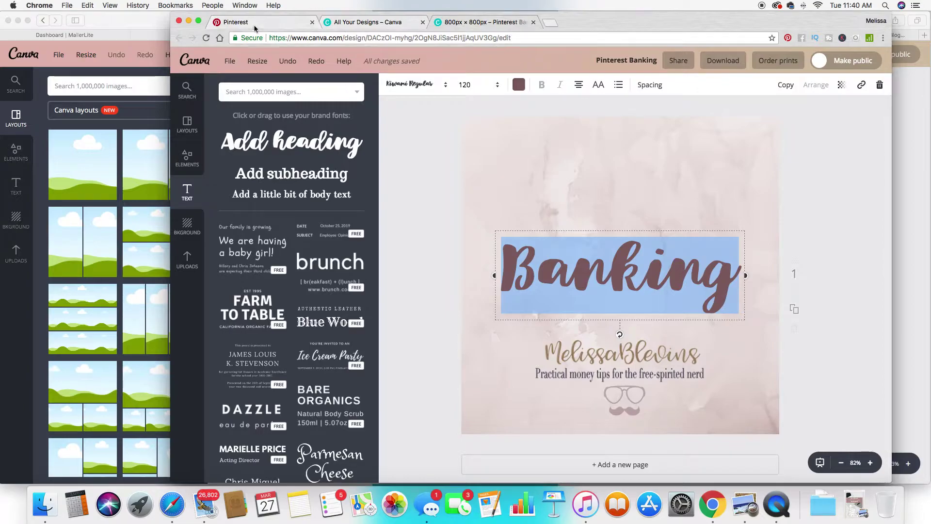
Review the Pinterest boards, closing Beautiful Budget Life's edit dialog without changes.
left_click(256, 23)
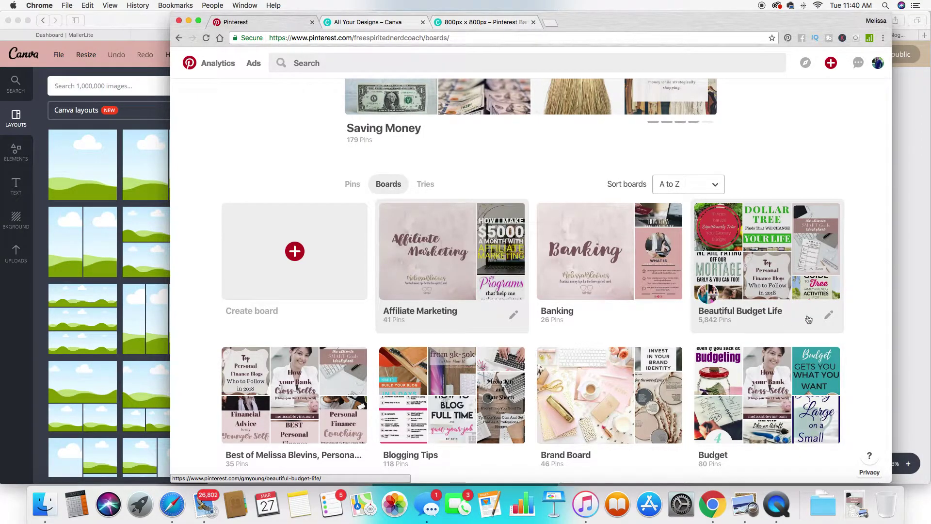
left_click(828, 315)
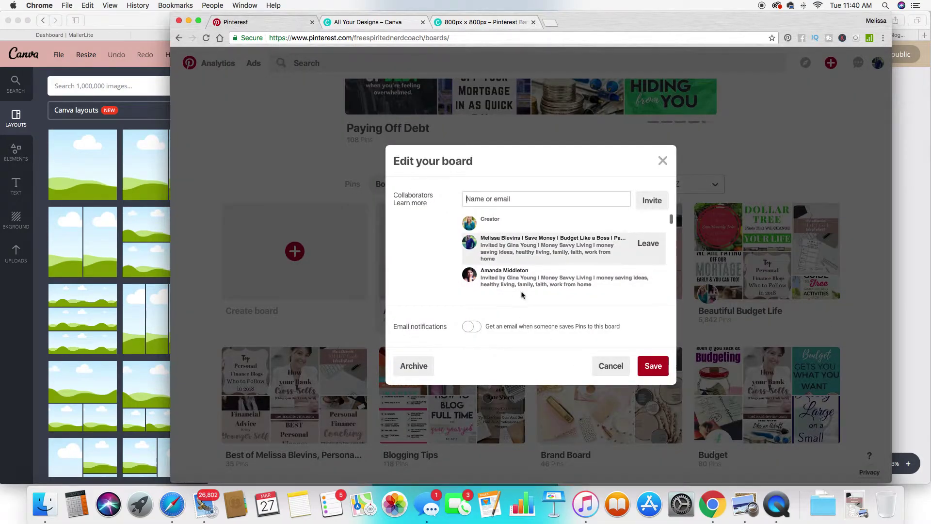
left_click(664, 161)
scroll(667, 330, "down", 3)
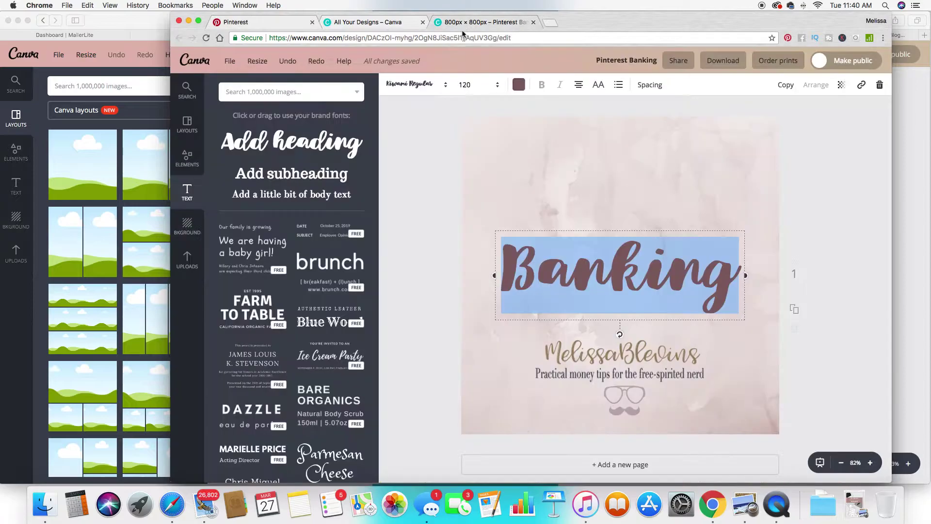
Add a new heading reading 'Best of' in the Bodoni FLF font.
left_click(463, 24)
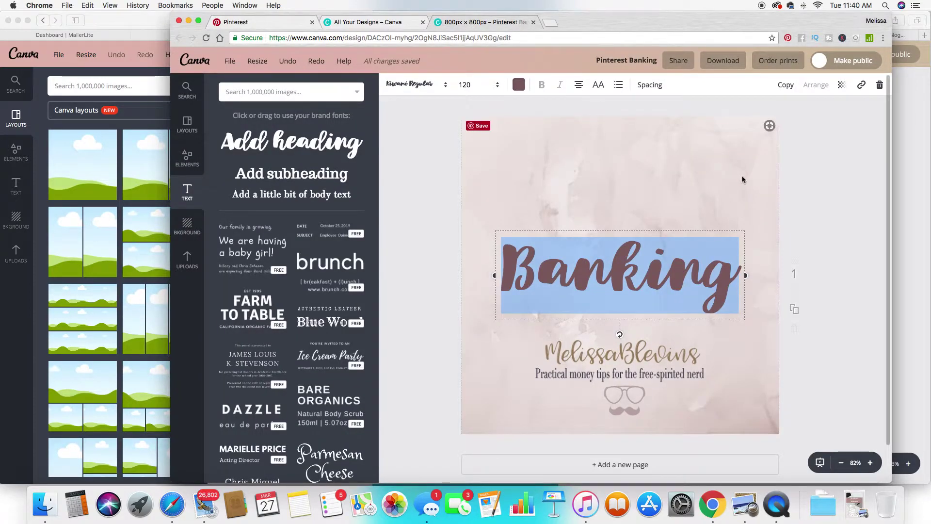
left_click_drag(271, 146, 613, 297)
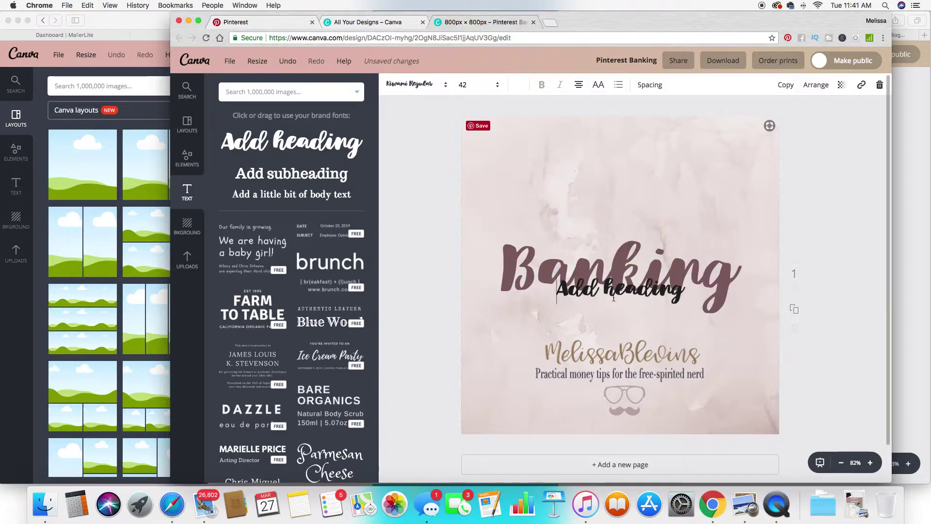
left_click(409, 84)
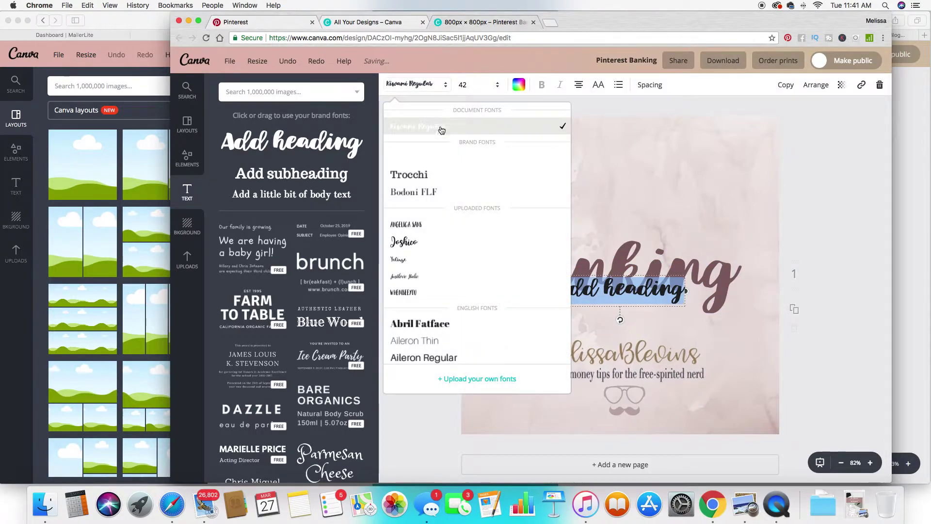
left_click(443, 191)
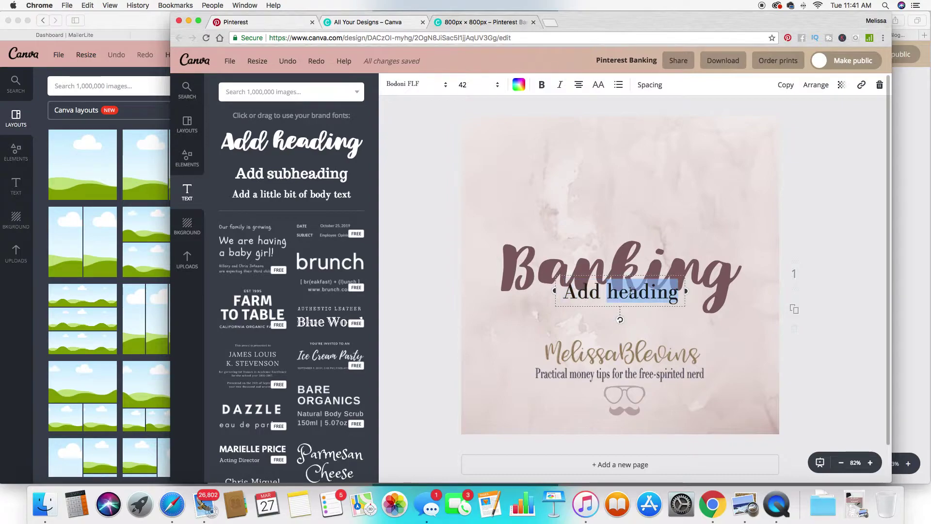
type("Best of")
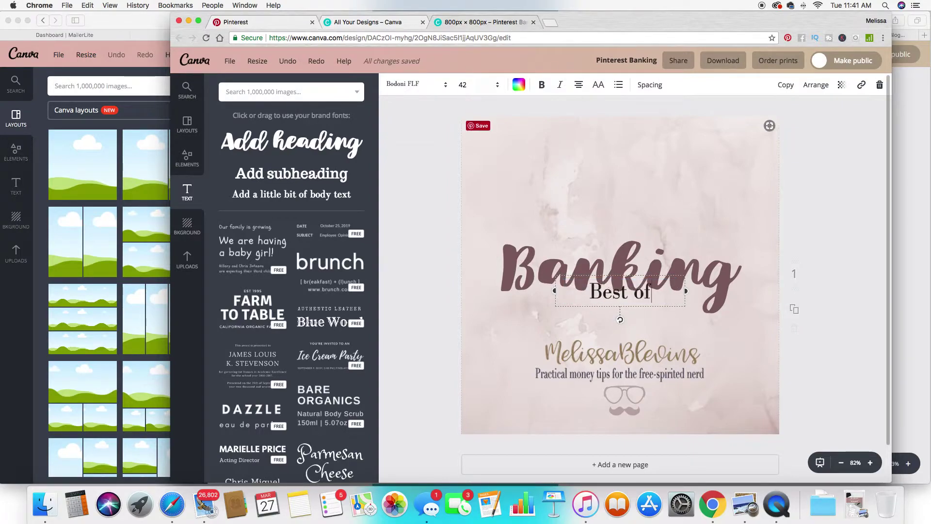
Move 'Best of' near the top, set it to size 72 and colour it brand mauve.
left_click_drag(626, 300, 615, 169)
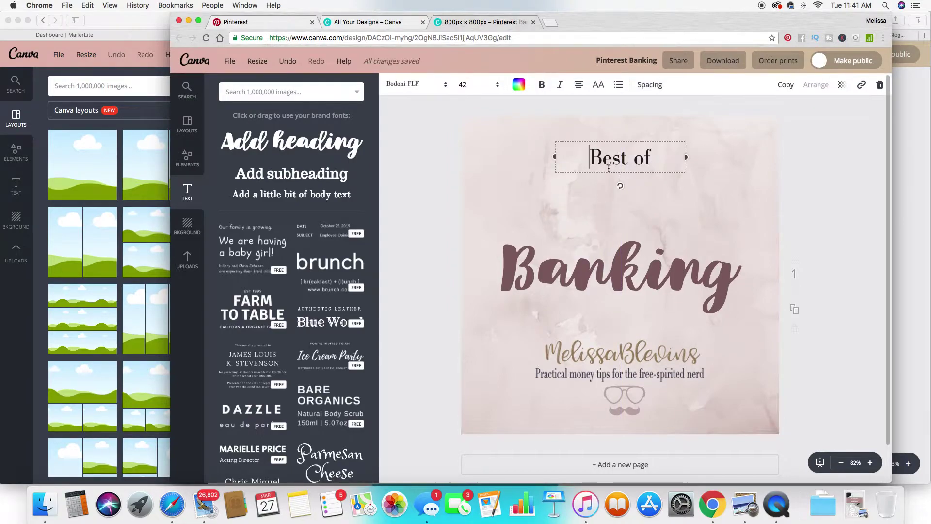
left_click(478, 84)
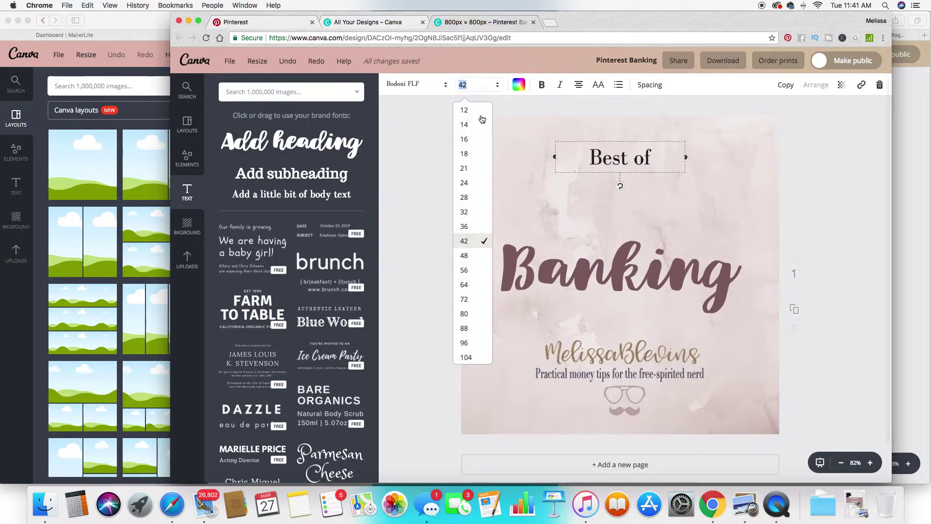
left_click(472, 299)
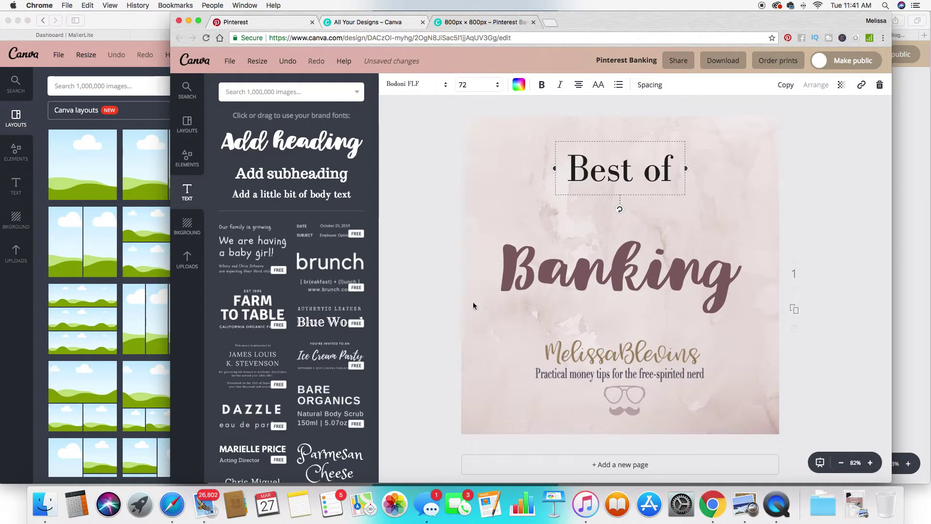
left_click(482, 85)
left_click(518, 84)
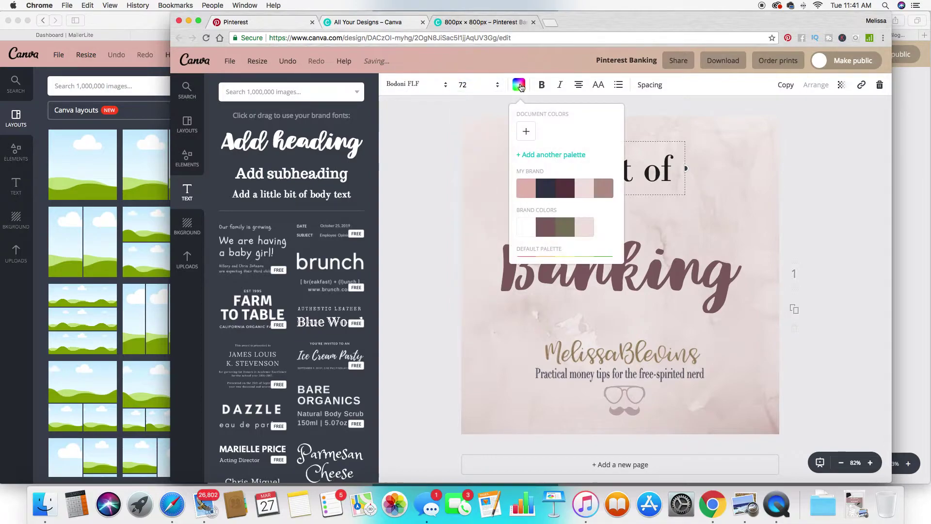
left_click(545, 227)
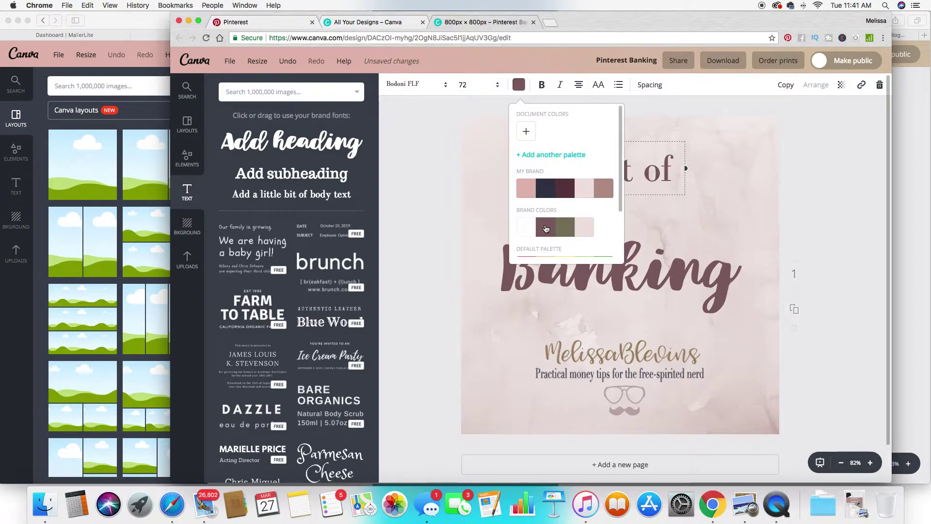
left_click(751, 176)
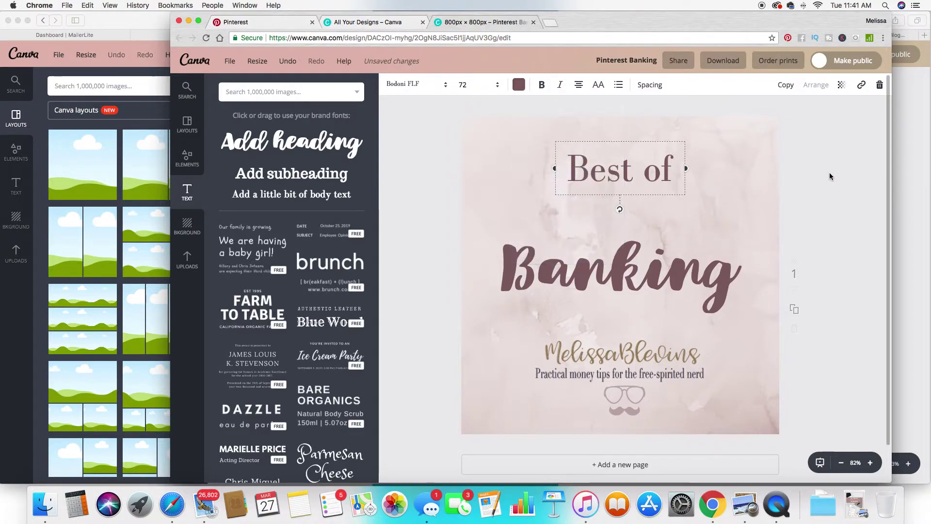
Replace 'Banking' with the creator's full name at size 64, placed just below 'Best of'.
left_click(671, 256)
left_click(672, 257)
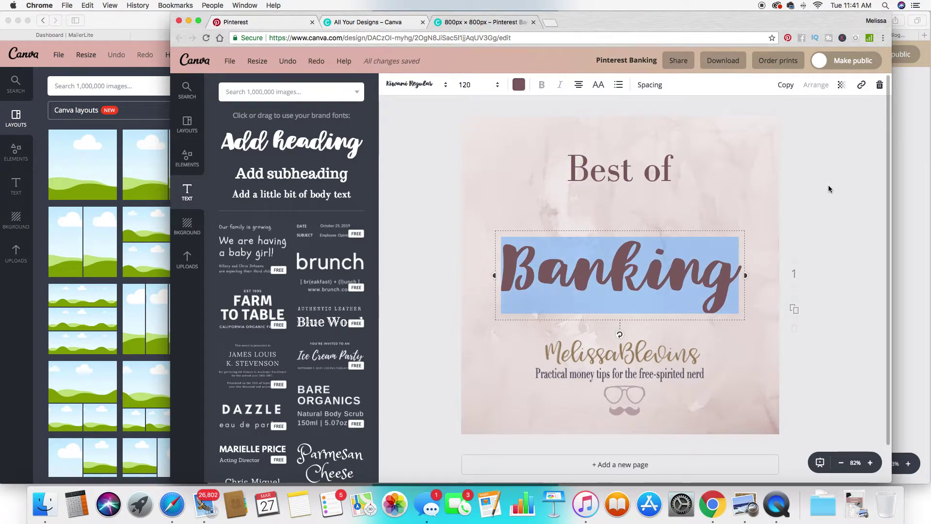
type("Melissa")
key("Return")
type("Blevins")
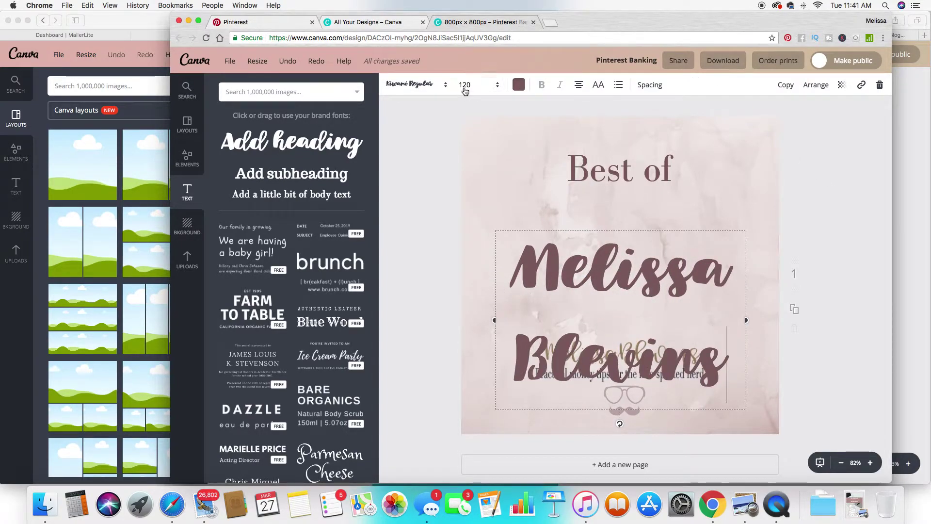
left_click(465, 85)
left_click(464, 254)
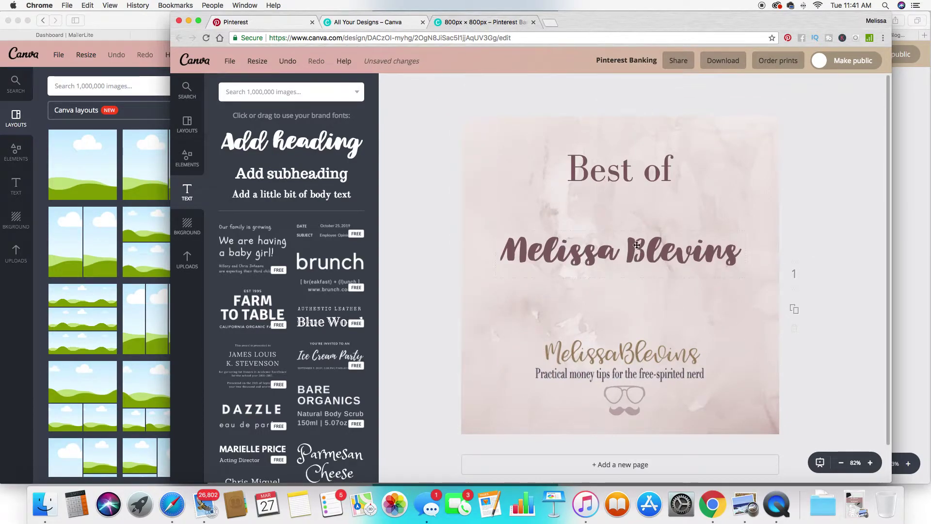
left_click_drag(637, 250, 637, 214)
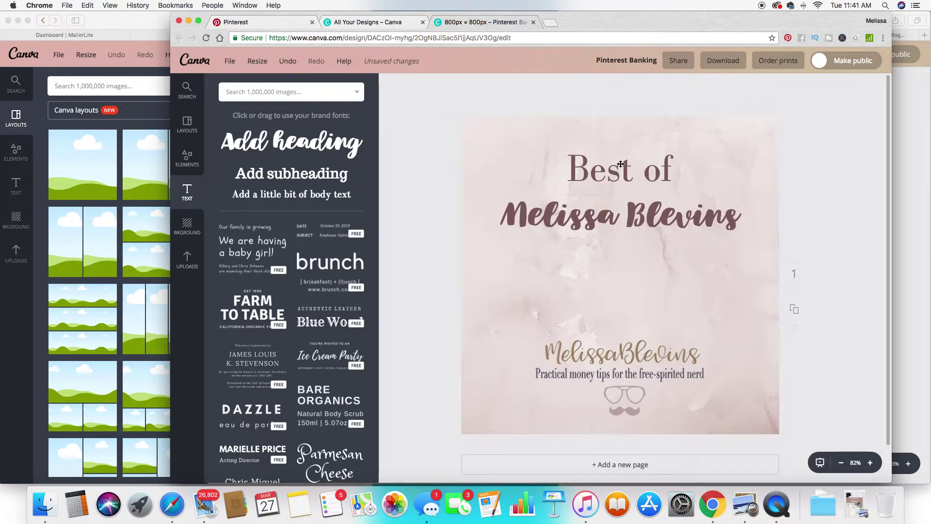
left_click(596, 175)
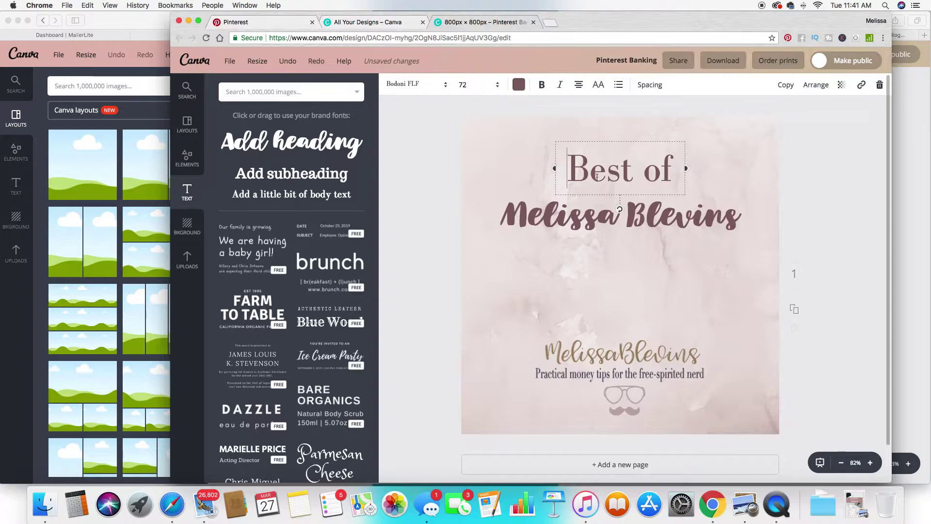
Add a 'Personal Finance Coach' heading in Trocchi, coloured with the mauve brand swatch.
left_click(291, 142)
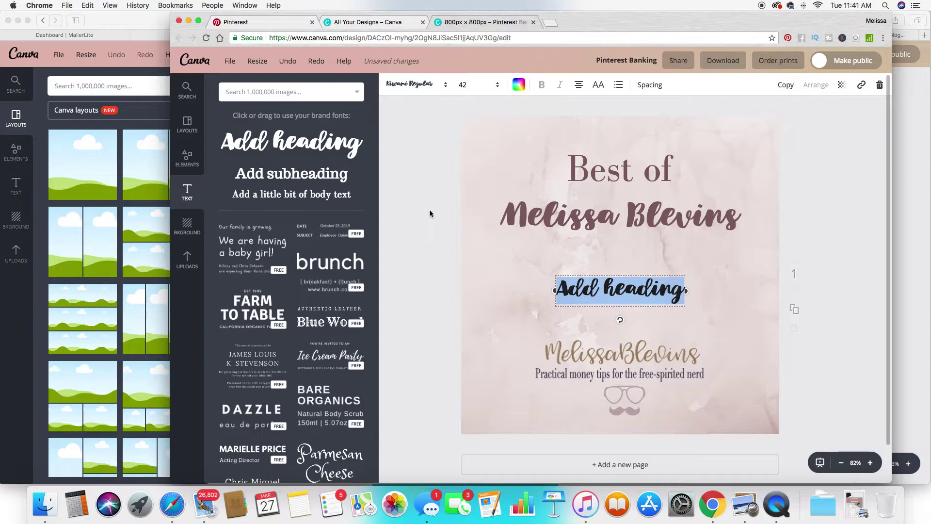
type("Personal F")
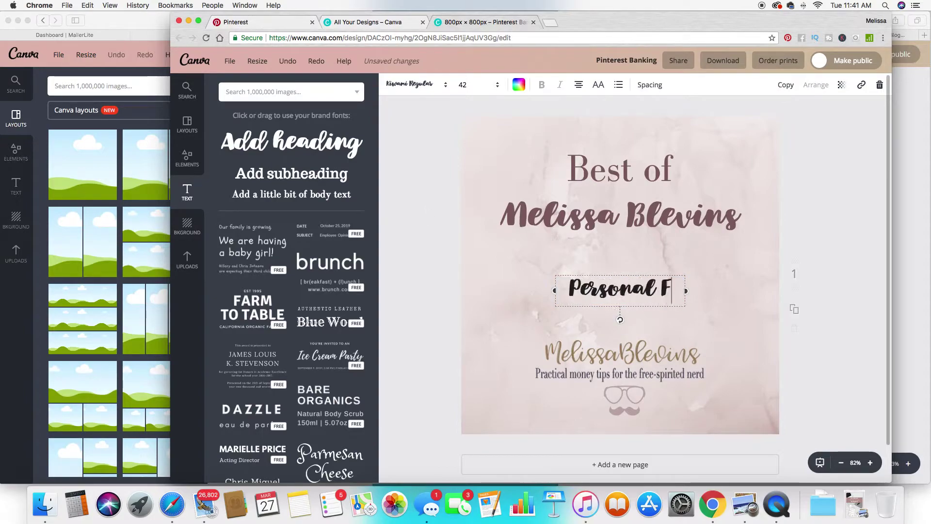
type("inance Co")
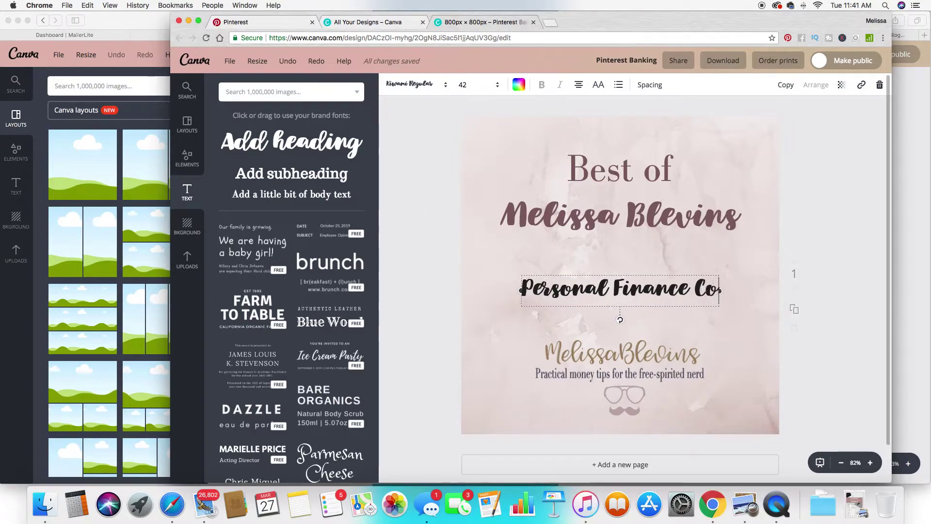
type("ach")
left_click(414, 85)
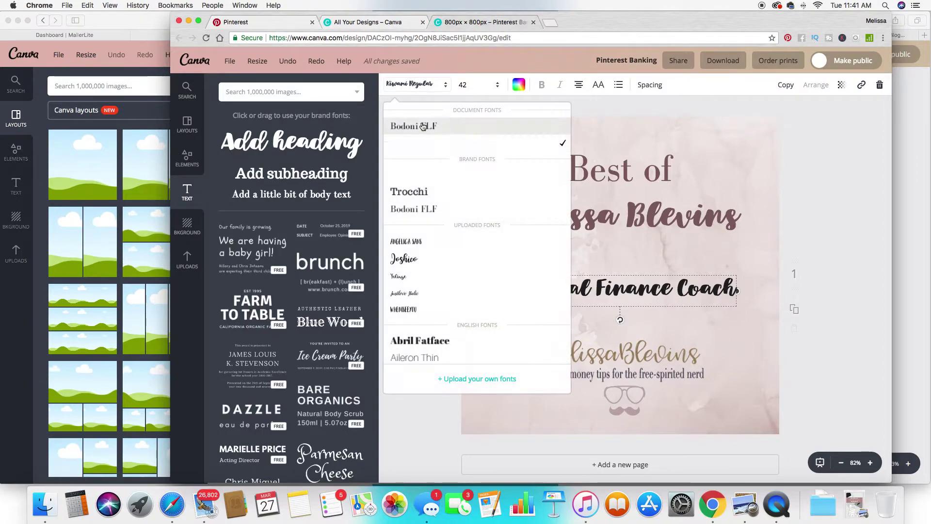
left_click(429, 193)
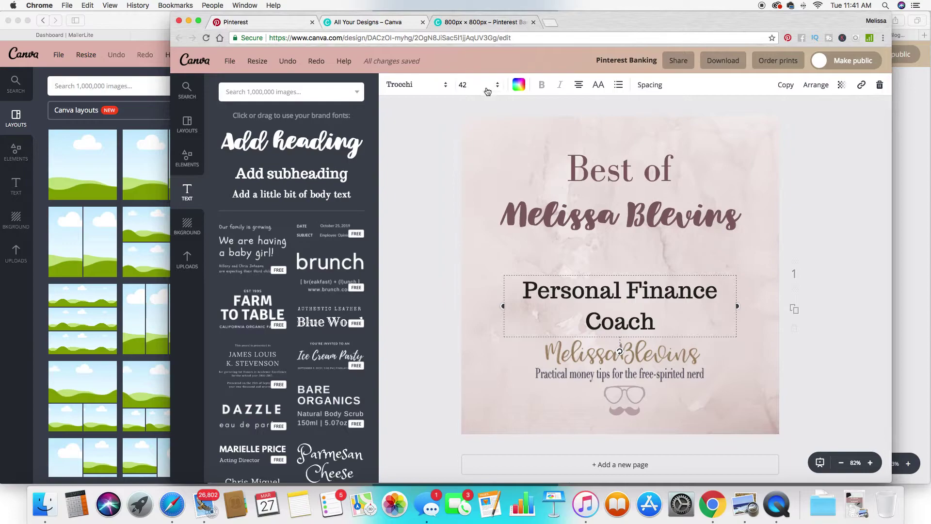
left_click(518, 84)
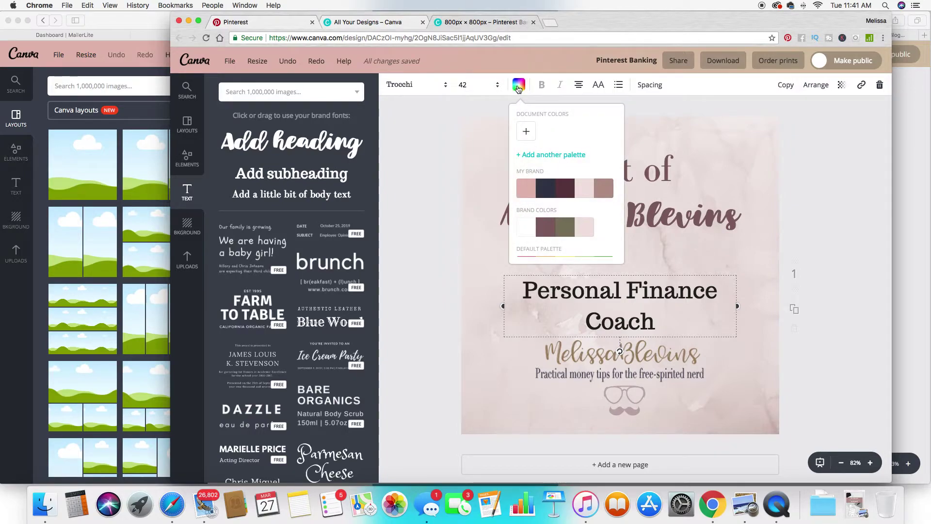
left_click(602, 192)
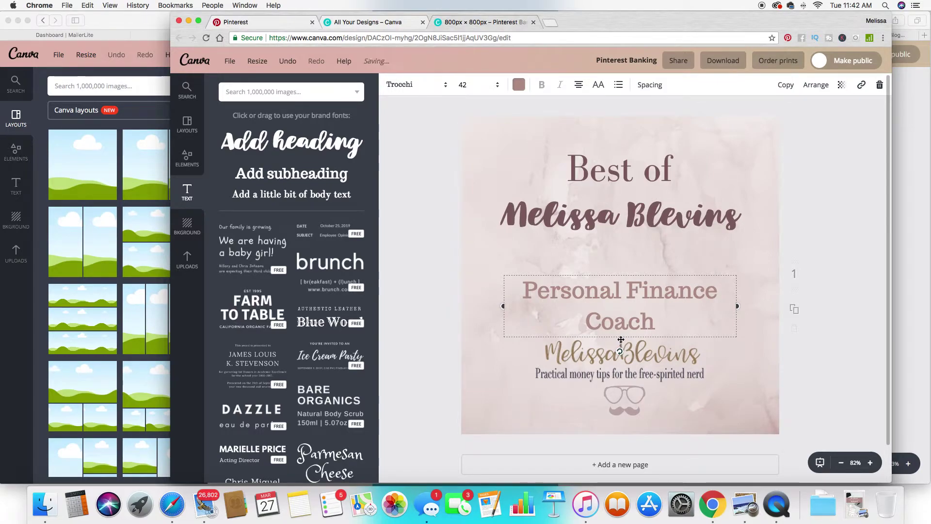
Enlarge the name to size 72 on one centred line, with 'Personal Finance Coach' just beneath.
left_click_drag(622, 341, 621, 309)
left_click(624, 207)
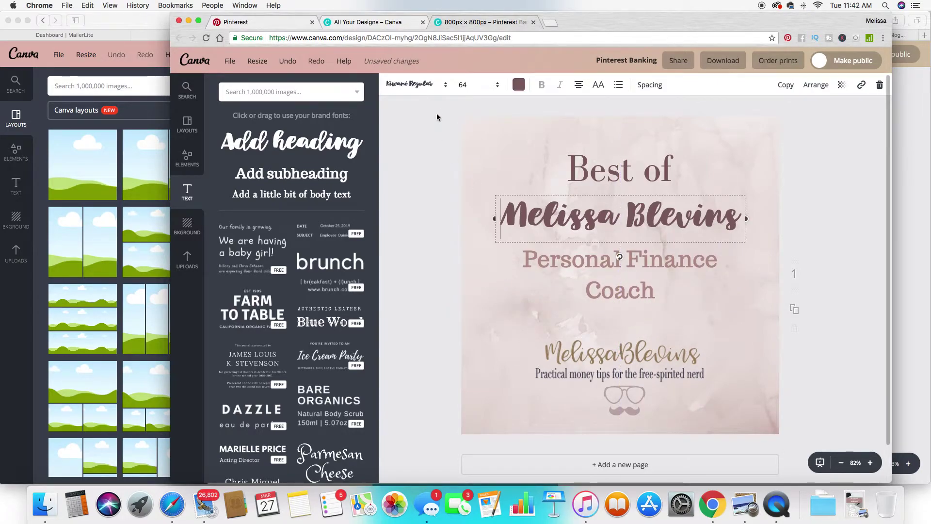
left_click(463, 85)
left_click(474, 270)
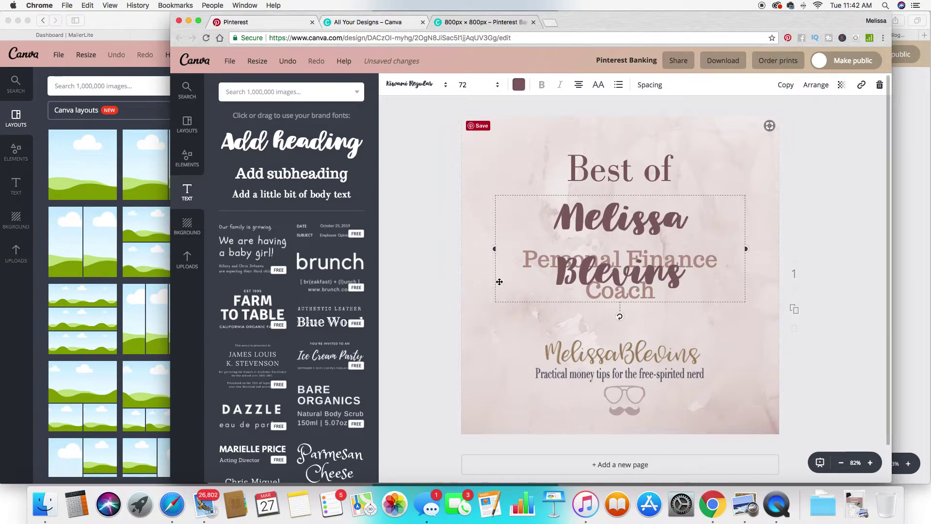
left_click_drag(493, 248, 462, 249)
left_click_drag(605, 221, 619, 221)
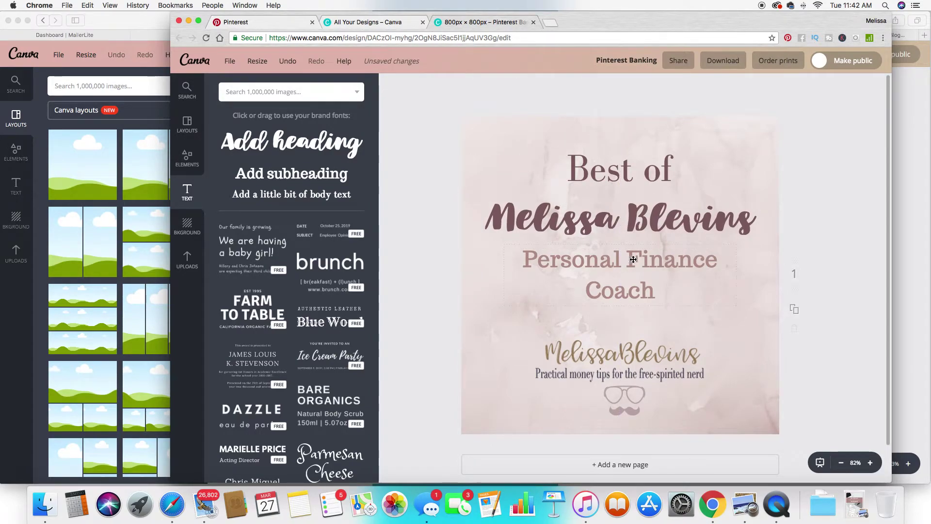
left_click_drag(634, 260, 629, 259)
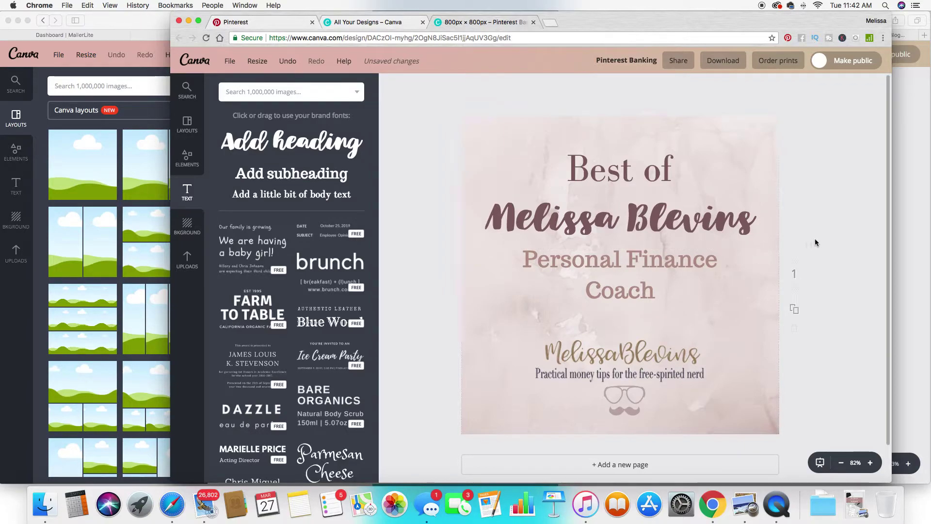
Begin retitling the design from 'Pinterest Banking' to 'Pinterest Best of' plus the coach's name.
left_click(639, 61)
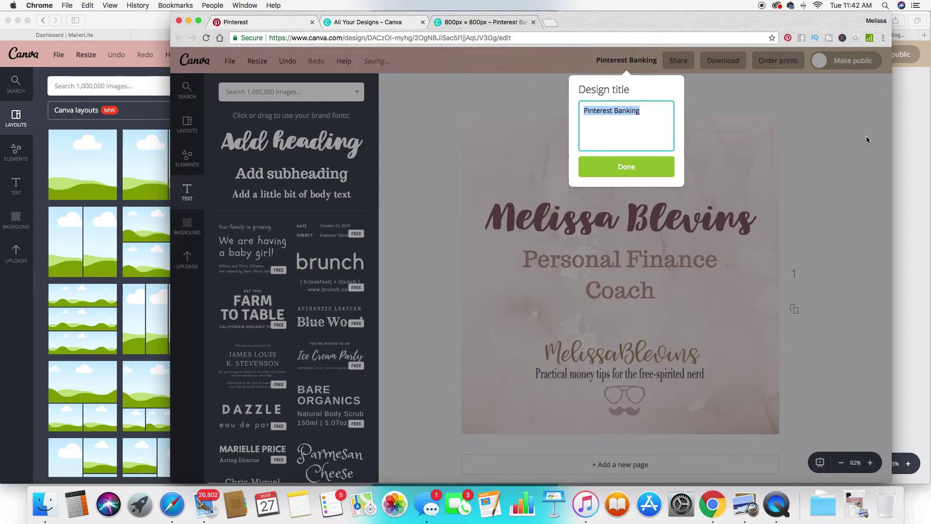
type("Pinterest")
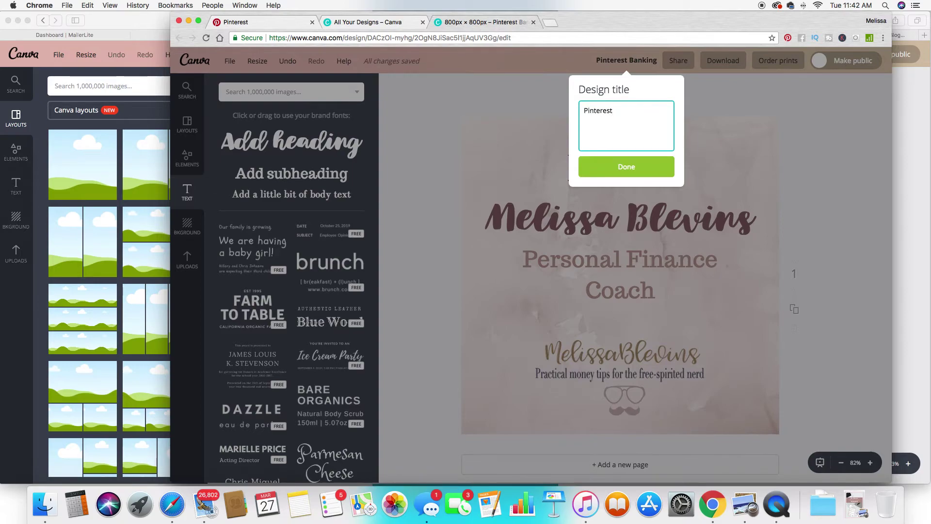
type(" Melissa Blevins Bes")
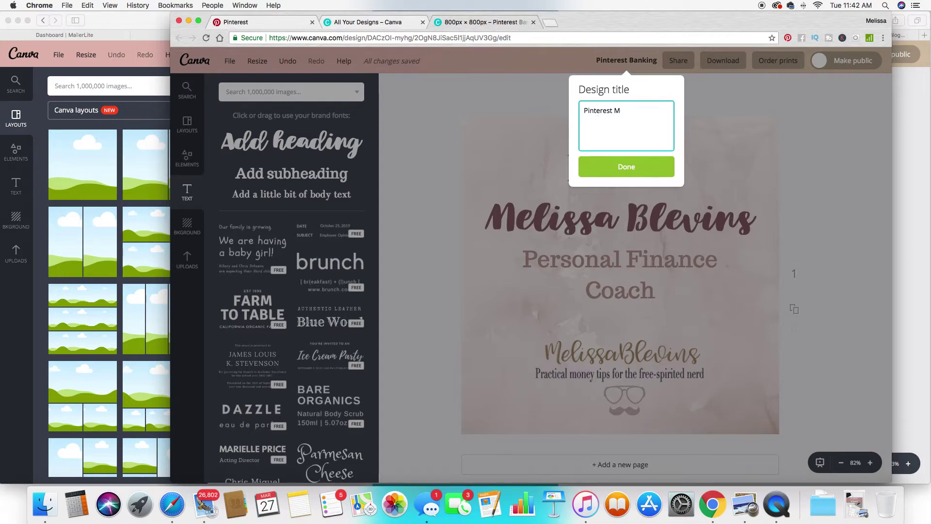
type("Melissa Blevins")
Confirm the new design title and start downloading the cover as a PNG.
left_click(628, 166)
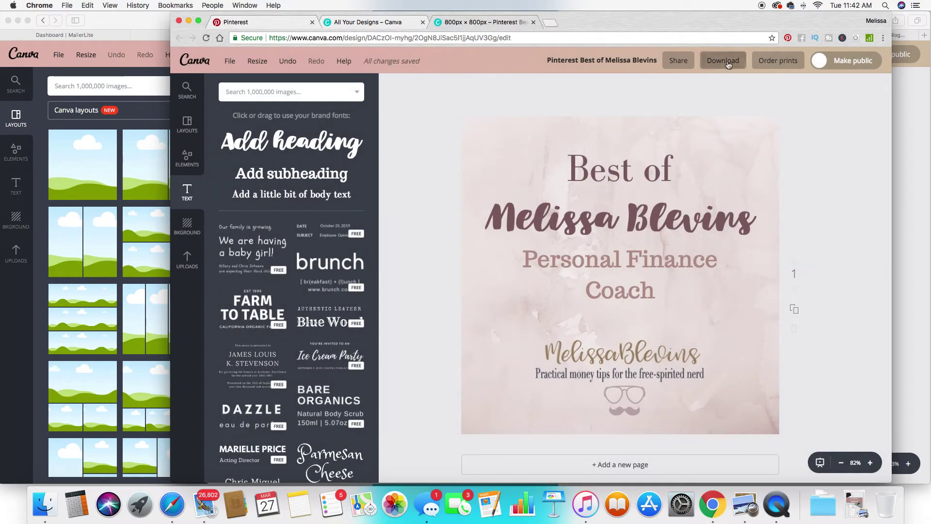
left_click(726, 60)
left_click(743, 167)
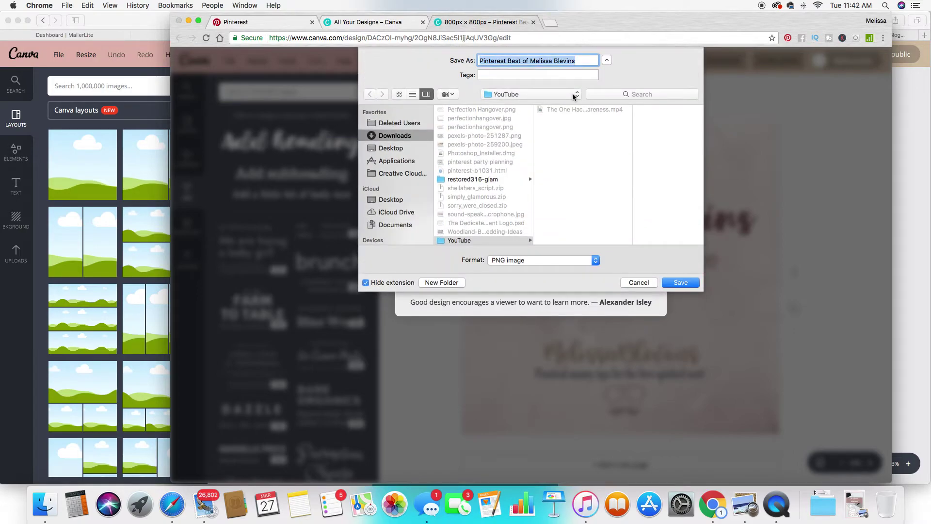
Save the PNG into the Blog folder inside Downloads.
left_click(572, 95)
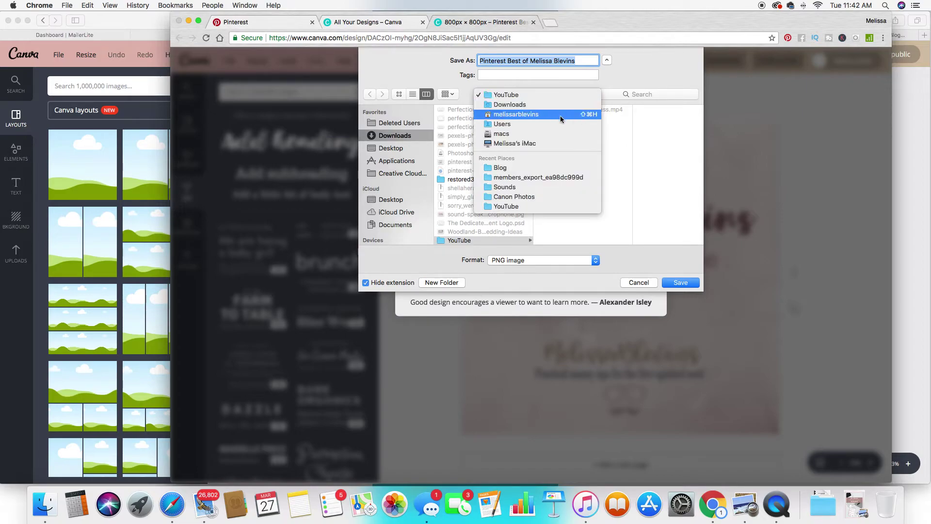
left_click(558, 105)
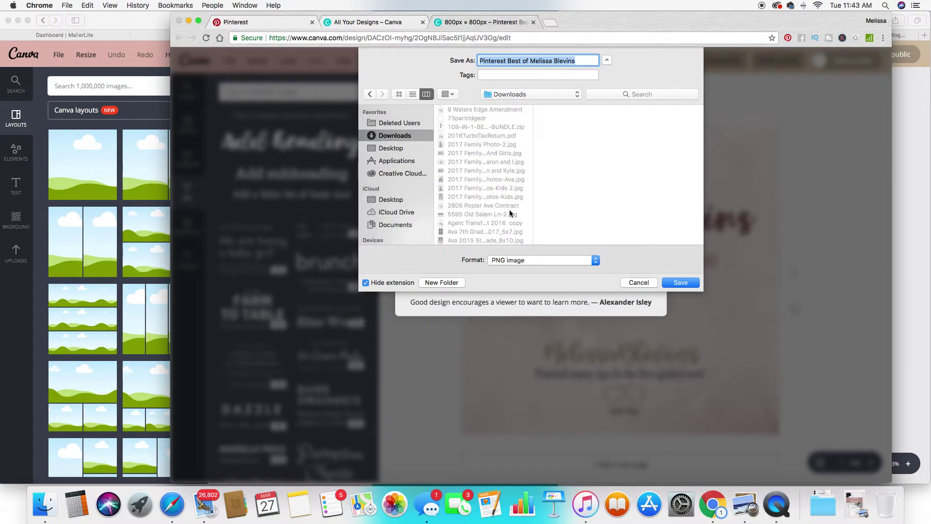
scroll(502, 202, "down", 2)
scroll(502, 201, "down", 5)
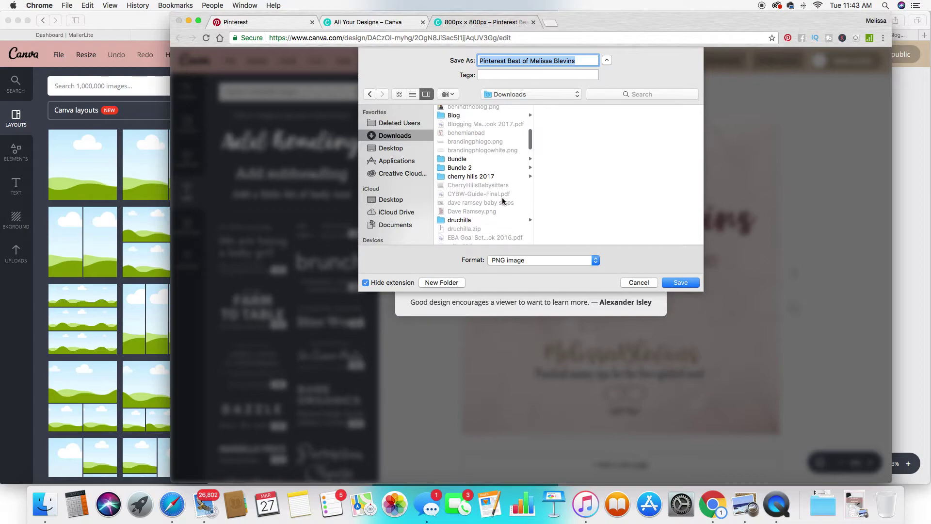
left_click(471, 115)
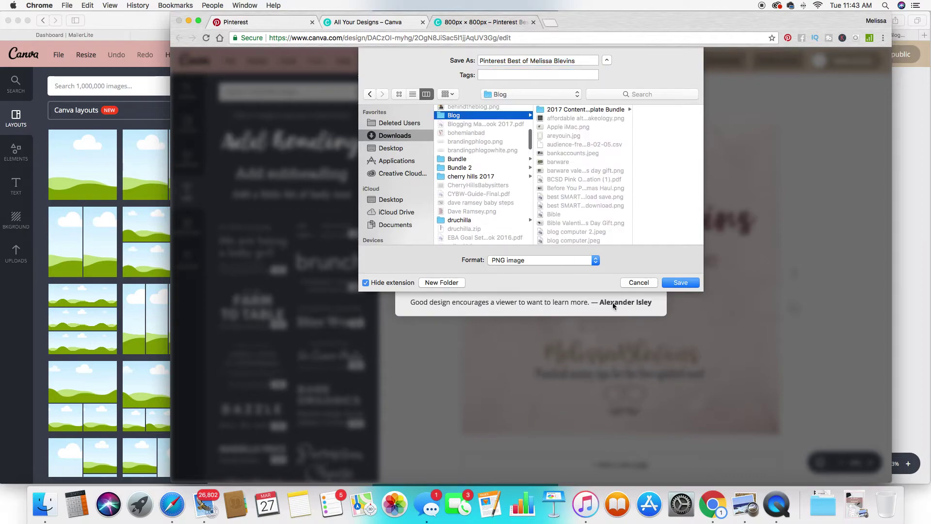
left_click(680, 284)
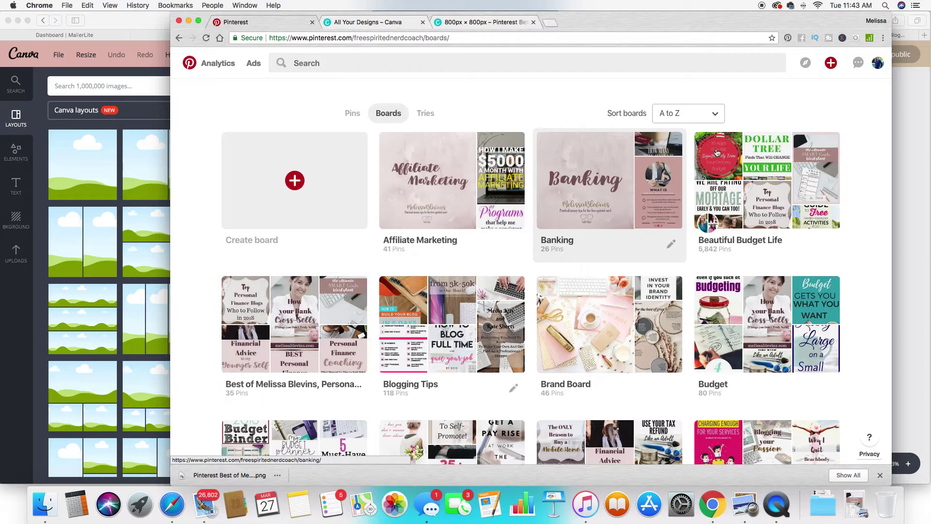
Create a new pin from the downloaded cover PNG with the coach's website as destination URL.
left_click(831, 64)
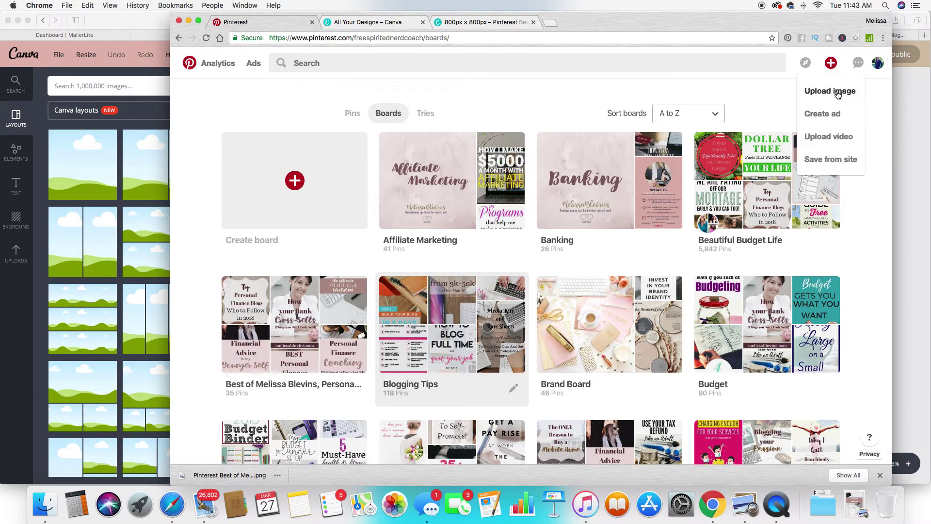
left_click(837, 93)
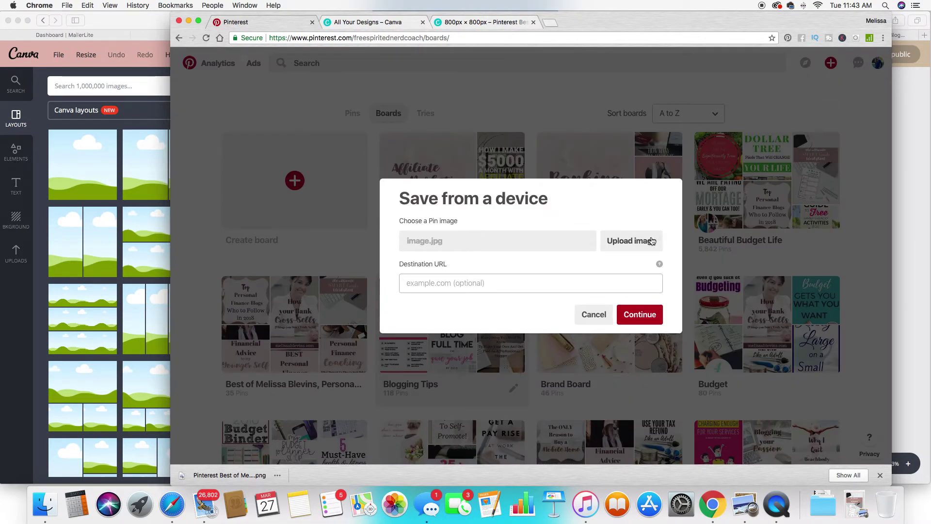
left_click(653, 242)
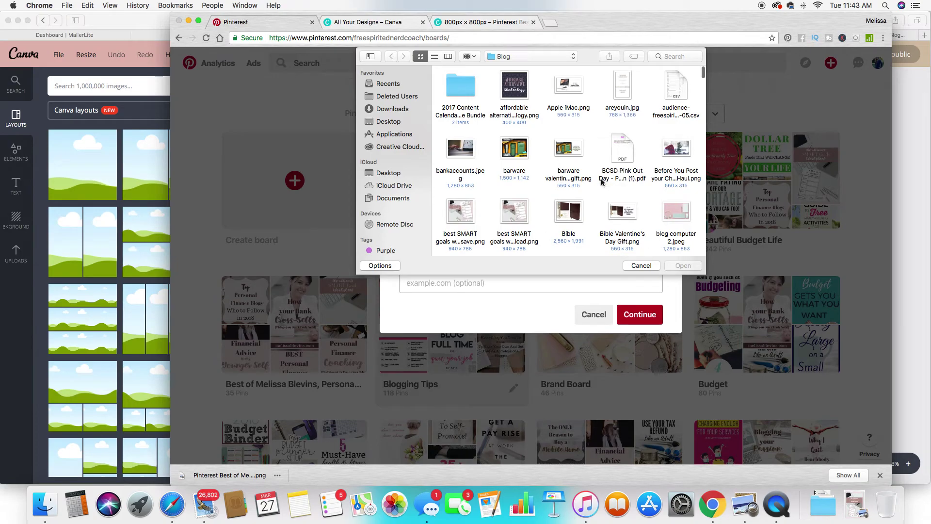
type("pinterest")
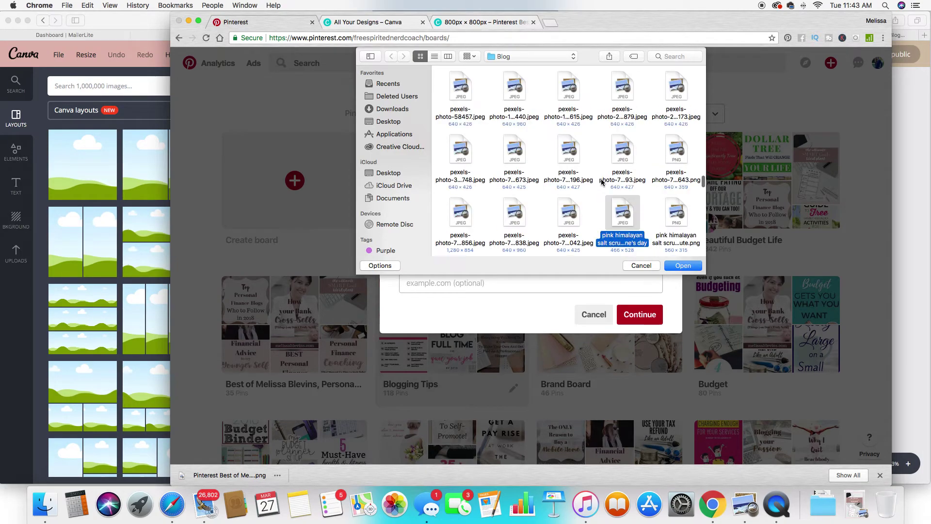
left_click(622, 214)
double_click(626, 227)
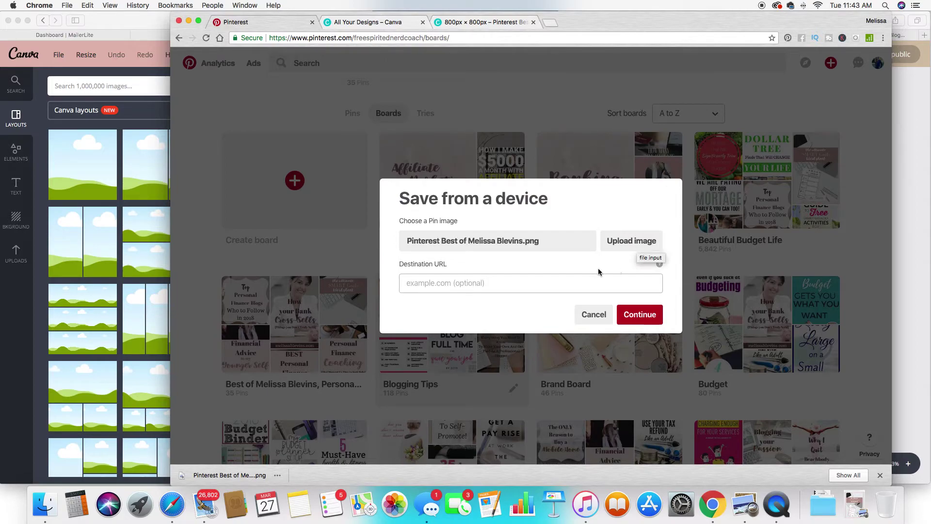
type("https://melissablevins.com")
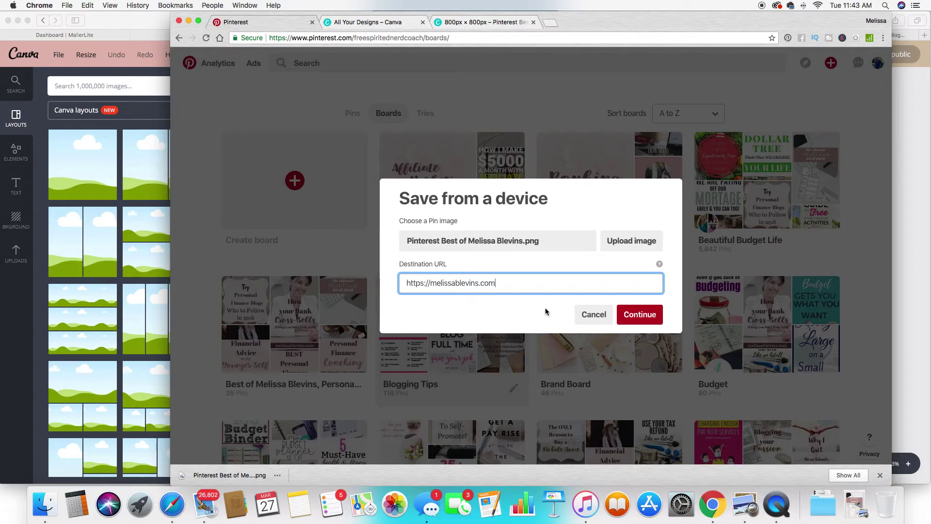
left_click(645, 319)
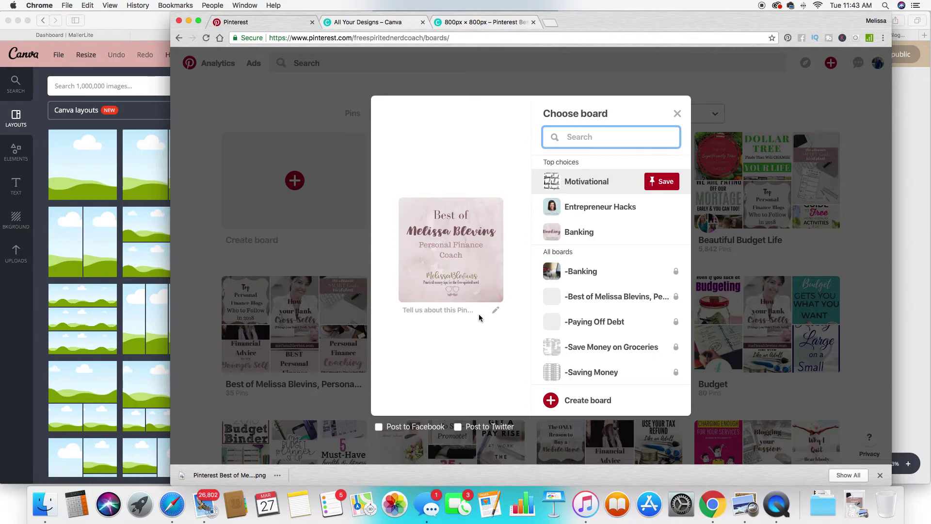
Paste the prepared pin description and change 'Affiliate Marketing' to 'Best of'.
left_click(496, 311)
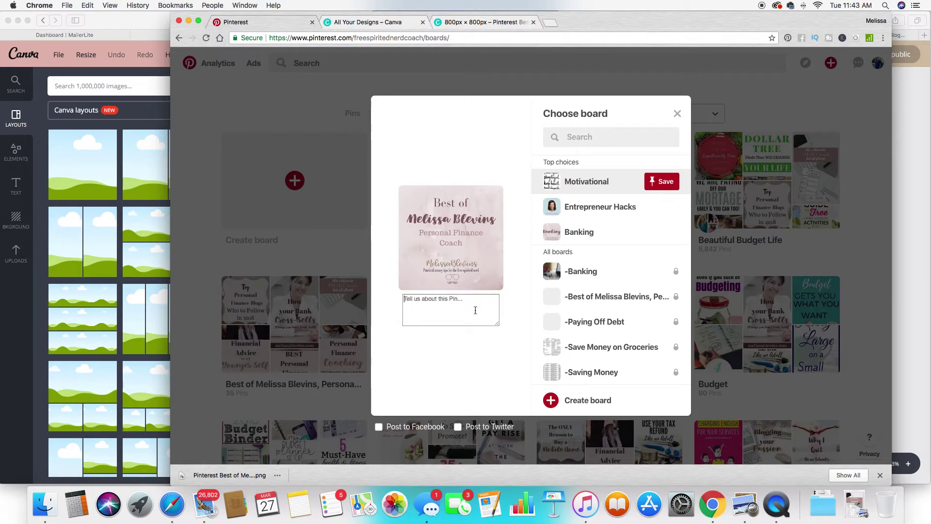
key("super+v")
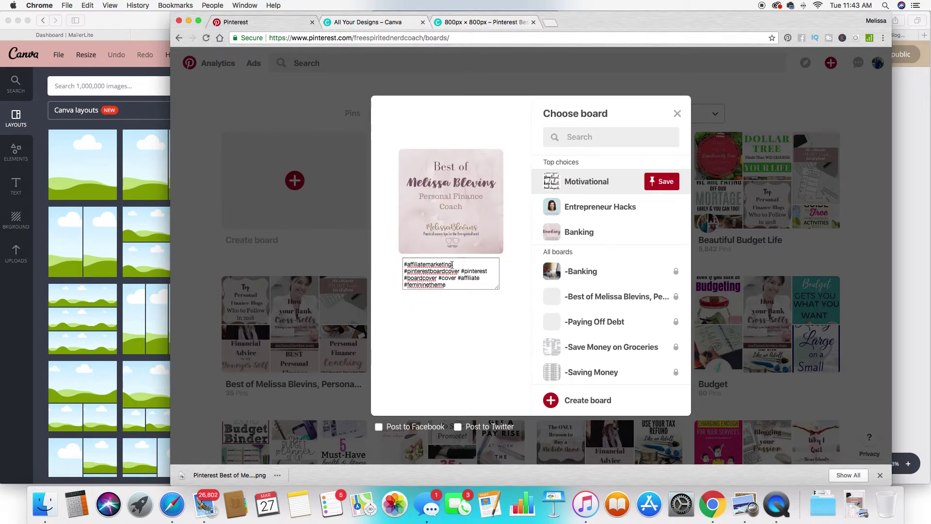
key("super+z")
left_click(446, 276)
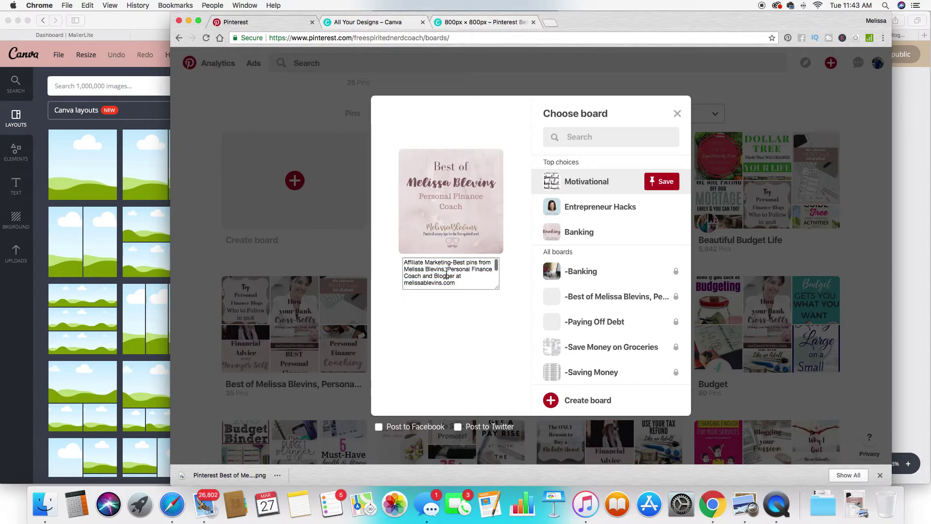
left_click_drag(449, 264, 404, 264)
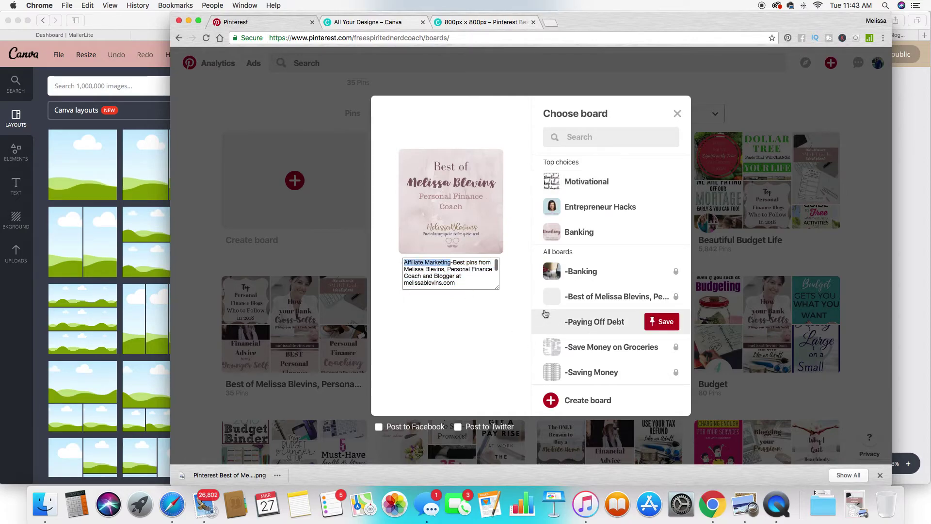
key("BackSpace")
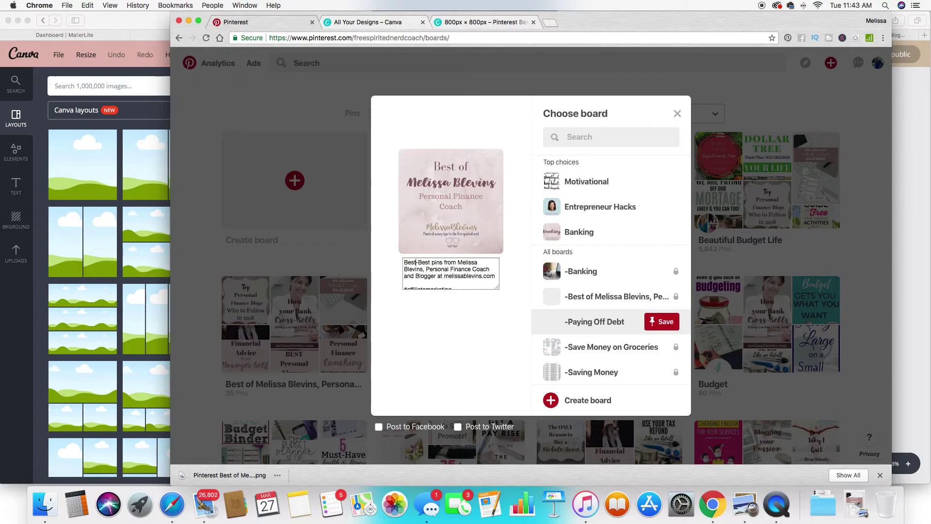
key("Delete")
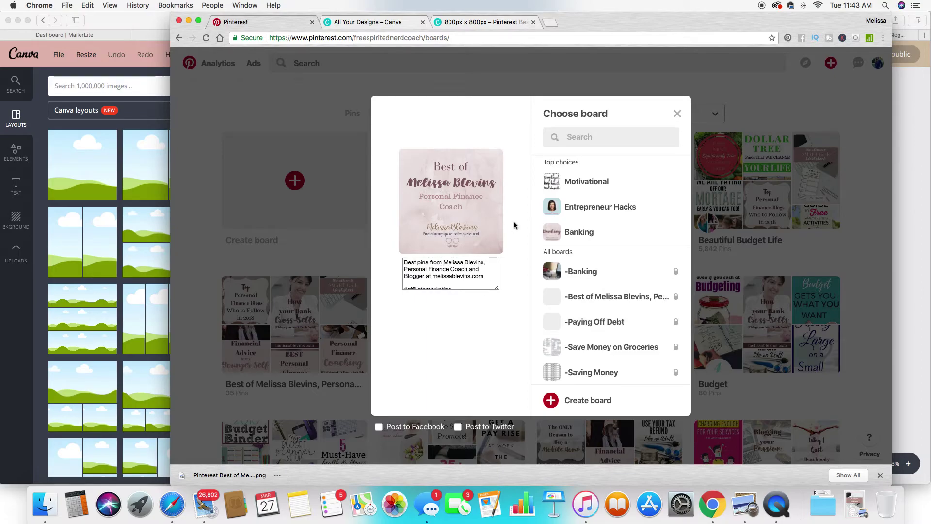
type("Best of")
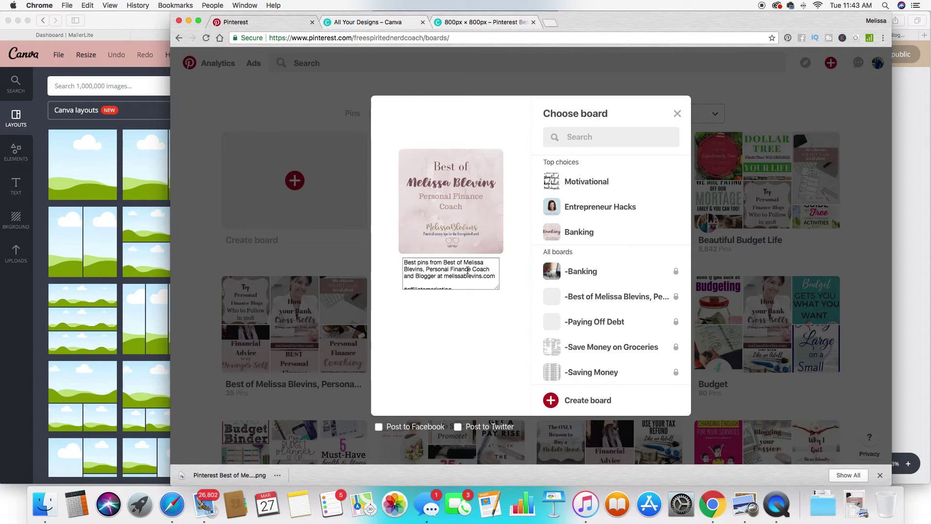
Fix the hashtags, removing #affiliatemarketing and the stray # before #pinterestboardcover.
left_click_drag(469, 283, 407, 280)
left_click(443, 270)
scroll(445, 277, "down", 2)
key("BackSpace")
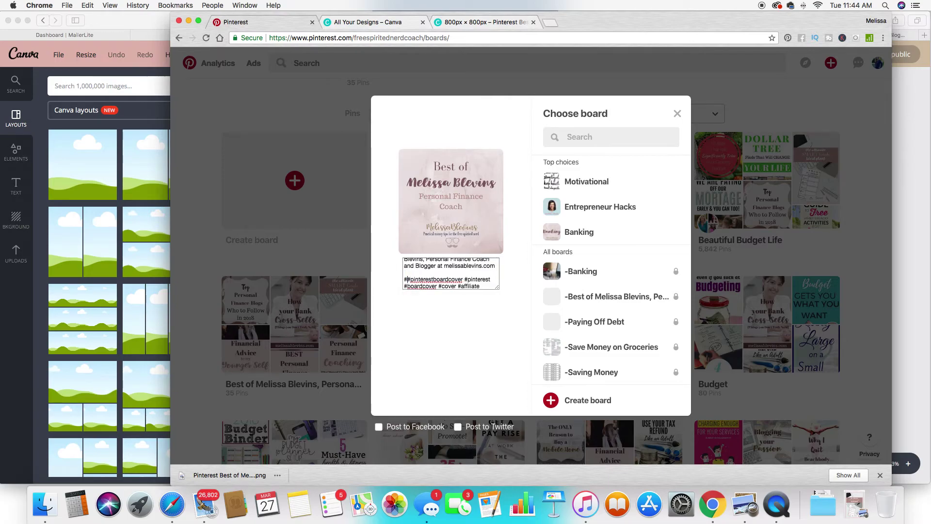
key("BackSpace")
scroll(472, 278, "down", 1)
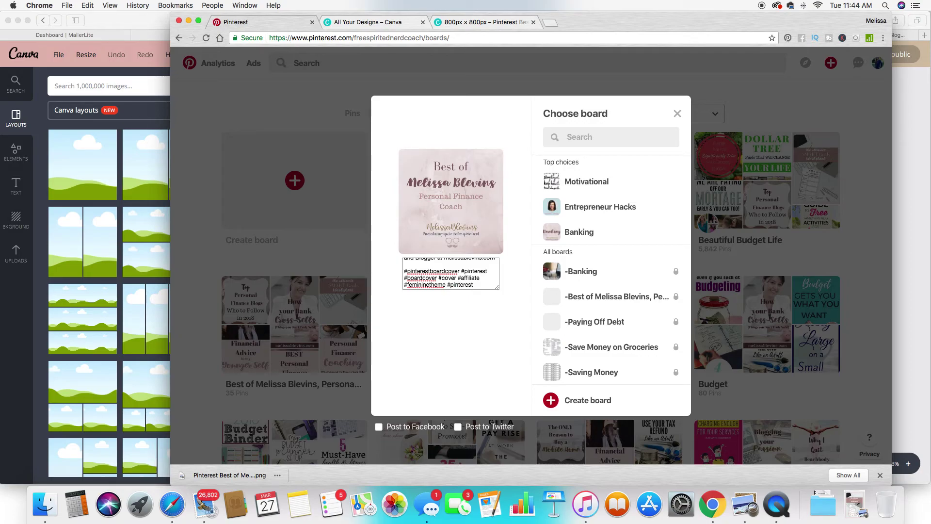
type("ting")
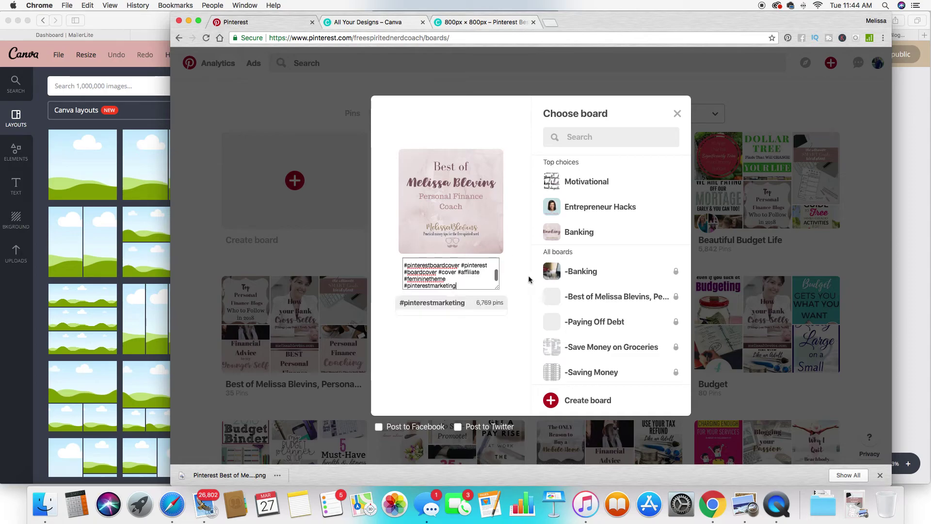
left_click(489, 303)
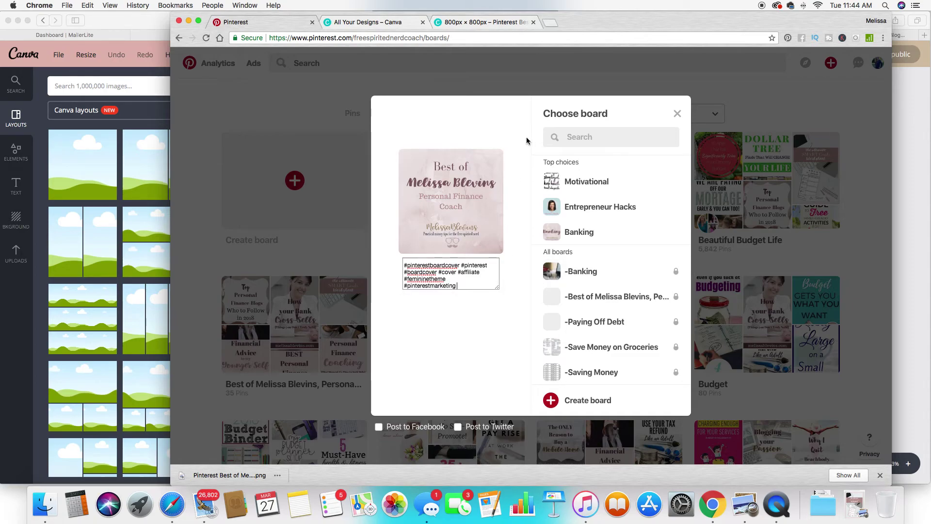
Save the pin to the Best of personal finance coach board.
left_click(603, 137)
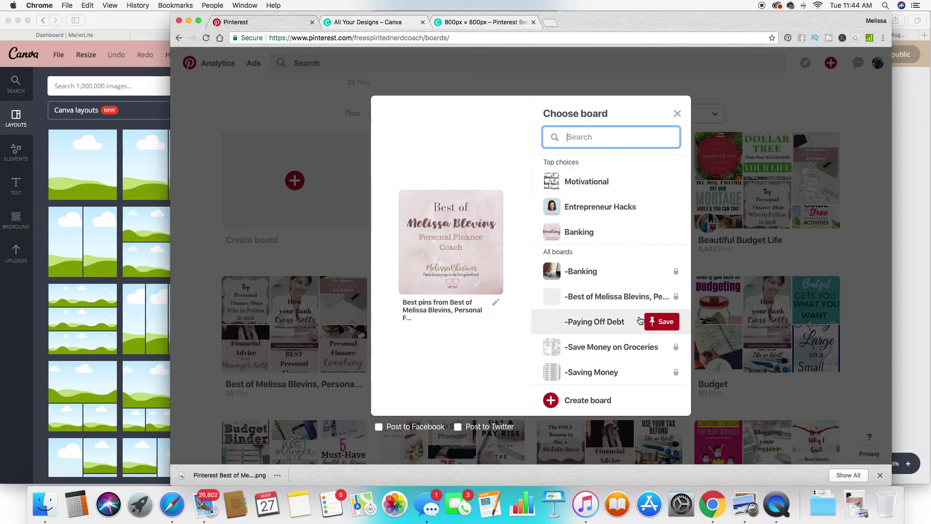
scroll(637, 318, "down", 5)
scroll(640, 317, "down", 2)
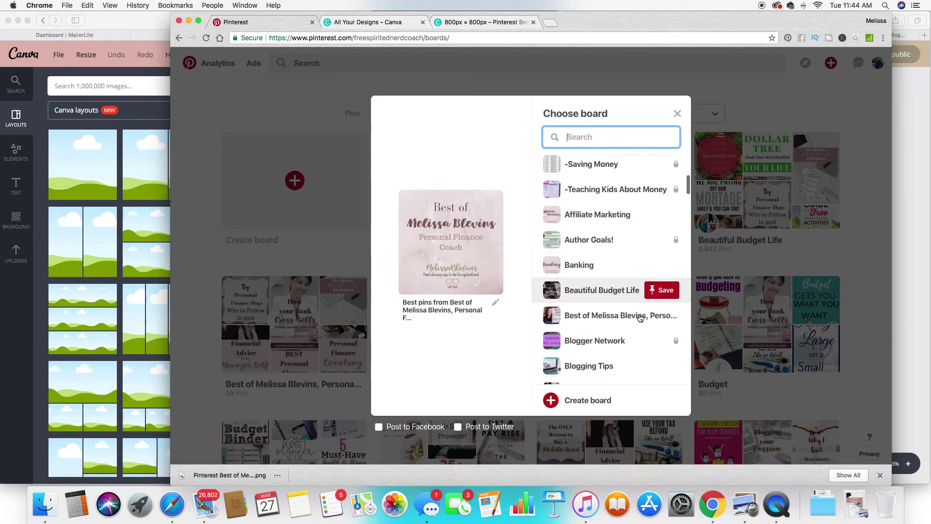
left_click(644, 320)
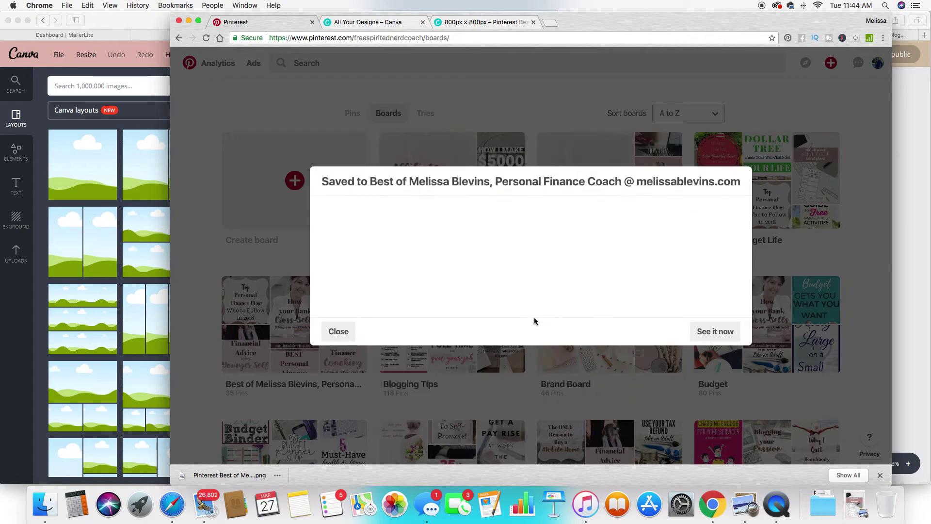
View the saved pin, then return to the boards grid showing Best of at 36 Pins.
left_click(643, 334)
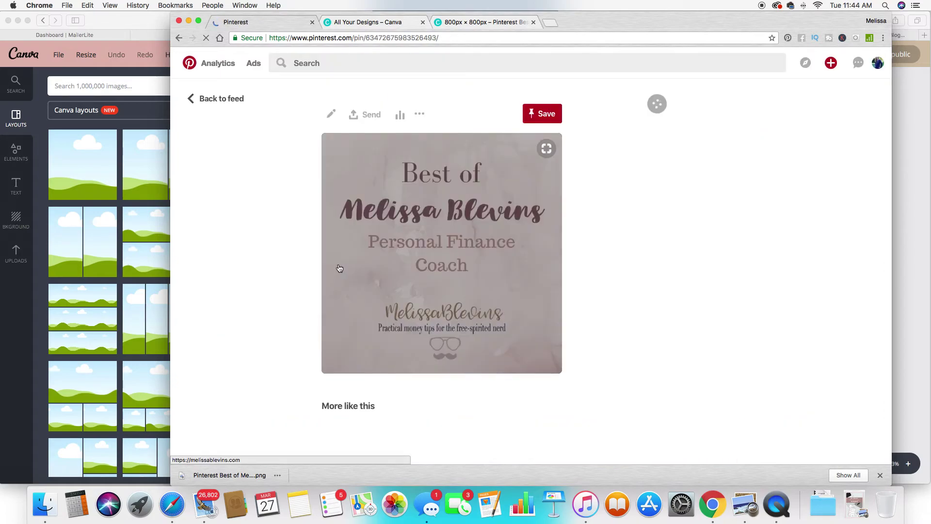
left_click(179, 38)
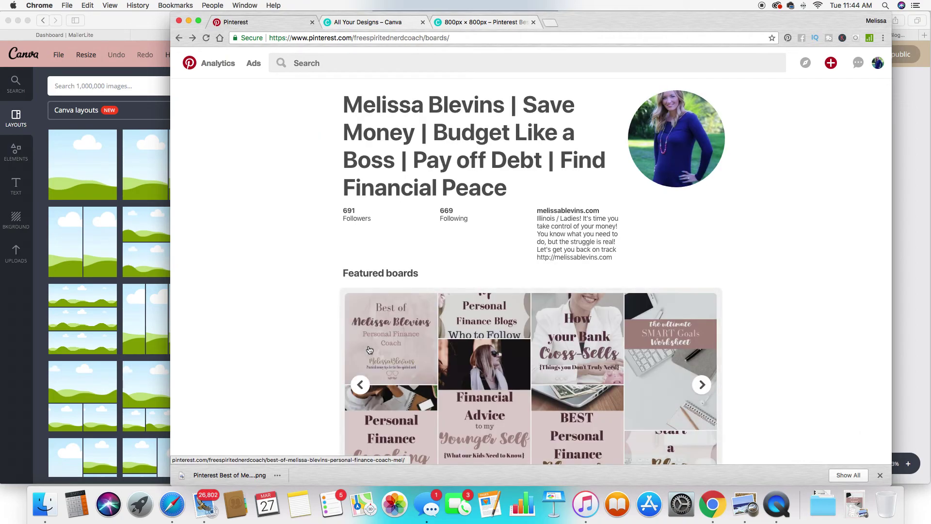
scroll(289, 311, "down", 2)
scroll(287, 323, "down", 3)
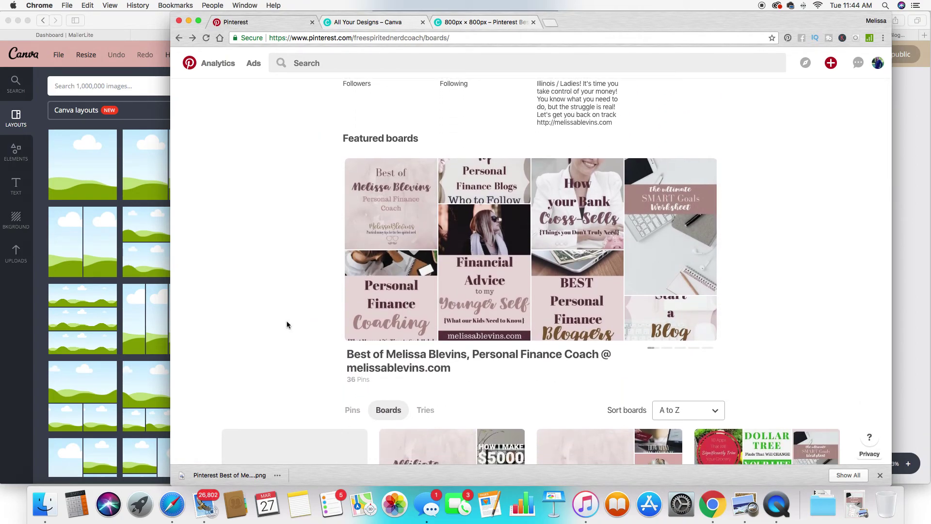
scroll(287, 324, "down", 10)
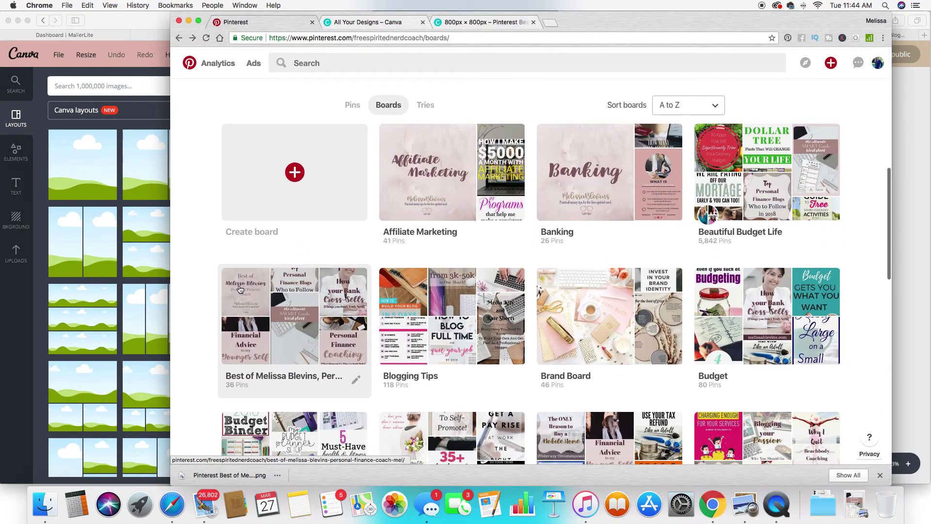
Set the pink-marble Best of graphic as the Best of board's cover and save the board.
left_click(354, 381)
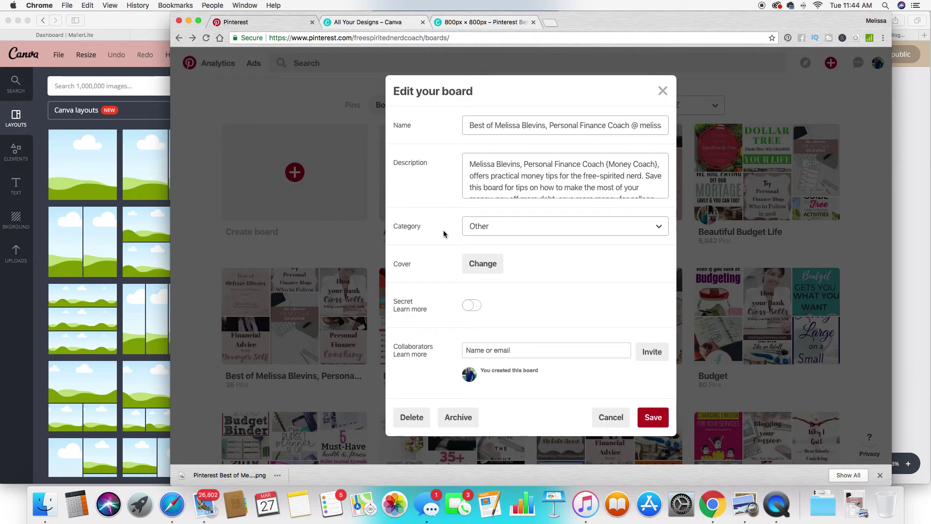
left_click(483, 268)
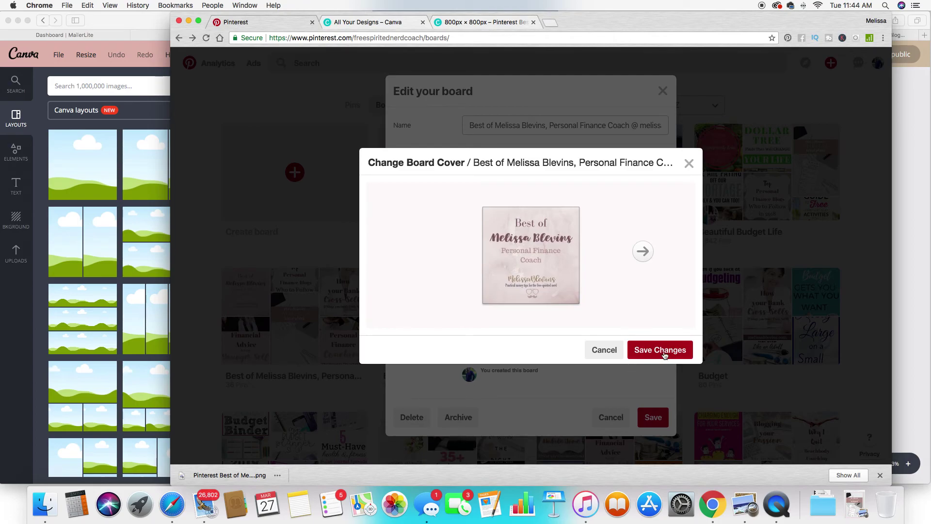
left_click(659, 351)
left_click(659, 423)
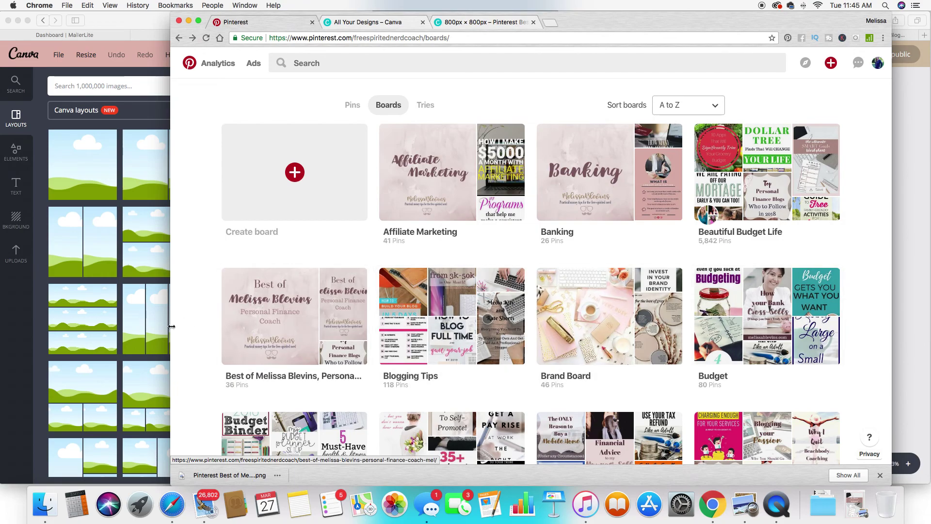
Return to the 800px × 800px Canva design tab with its download-ready message.
scroll(196, 317, "down", 3)
scroll(196, 317, "up", 5)
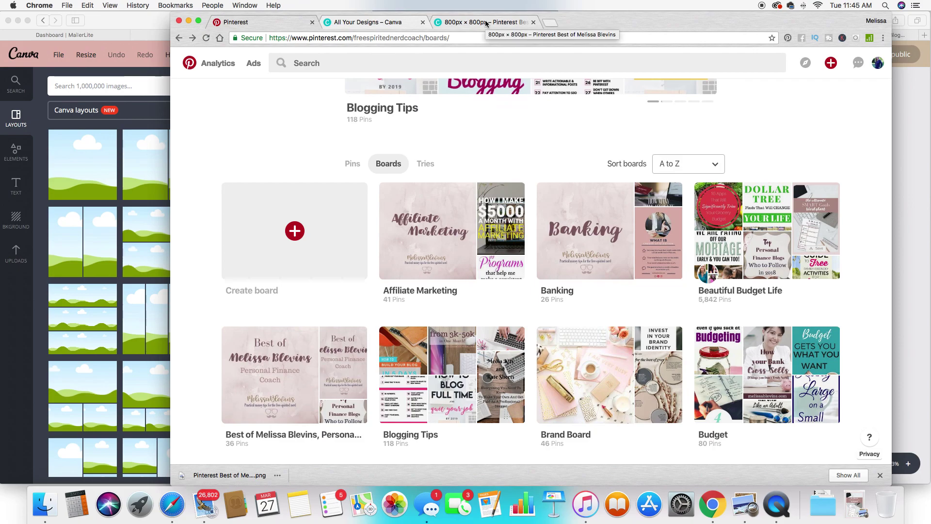
left_click(485, 23)
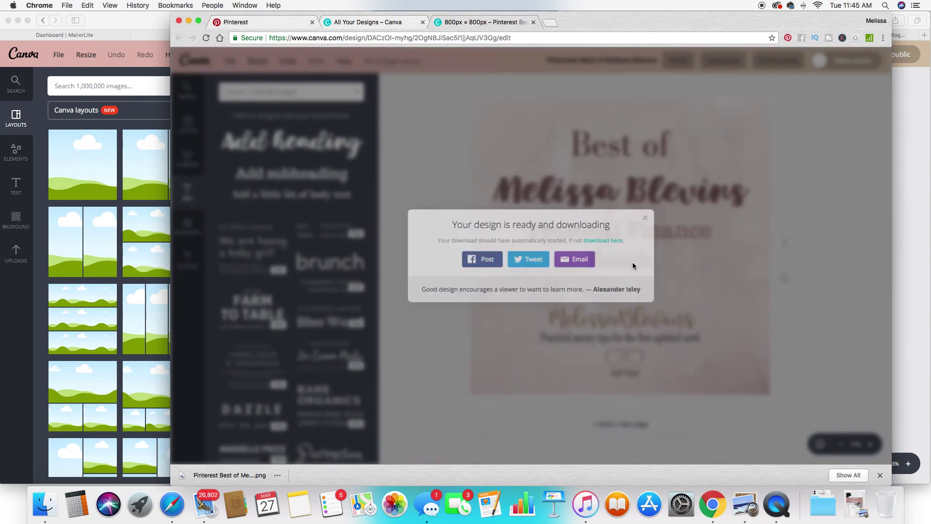